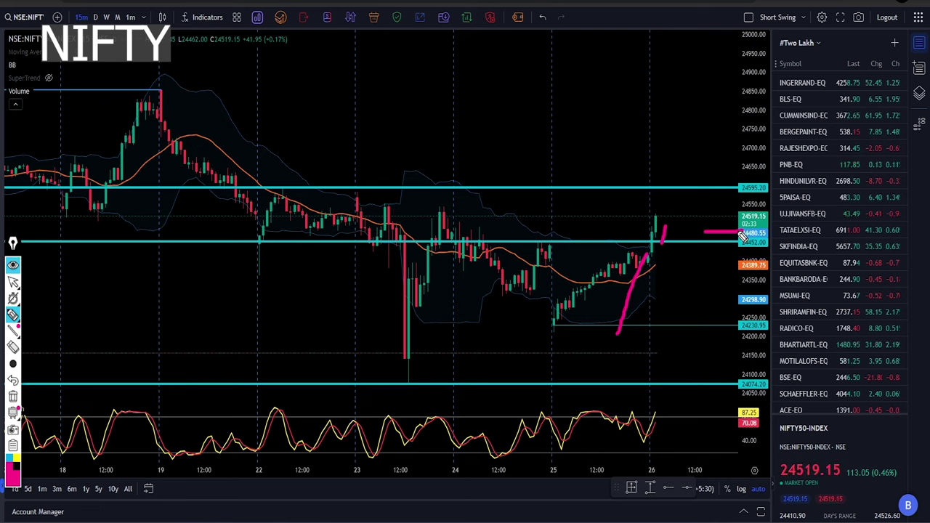
On the NIFTY 15-minute chart, pen-mark the 24452.00 level, the rising trend of the 25th, and the latest breakout candles.
mouse_move(519, 243)
left_mouse_down()
mouse_move(772, 255)
mouse_move(727, 243)
left_mouse_up()
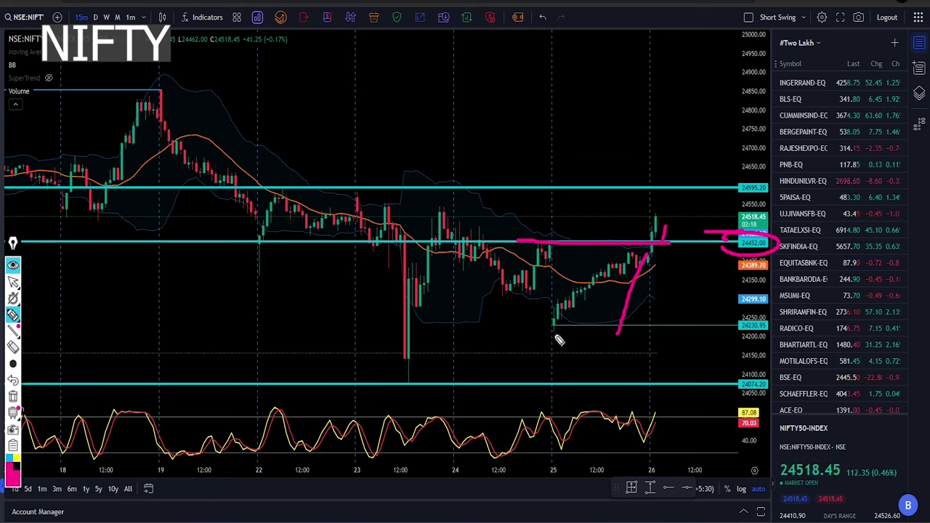
mouse_move(564, 325)
left_mouse_down()
mouse_move(561, 338)
mouse_move(677, 258)
left_mouse_up()
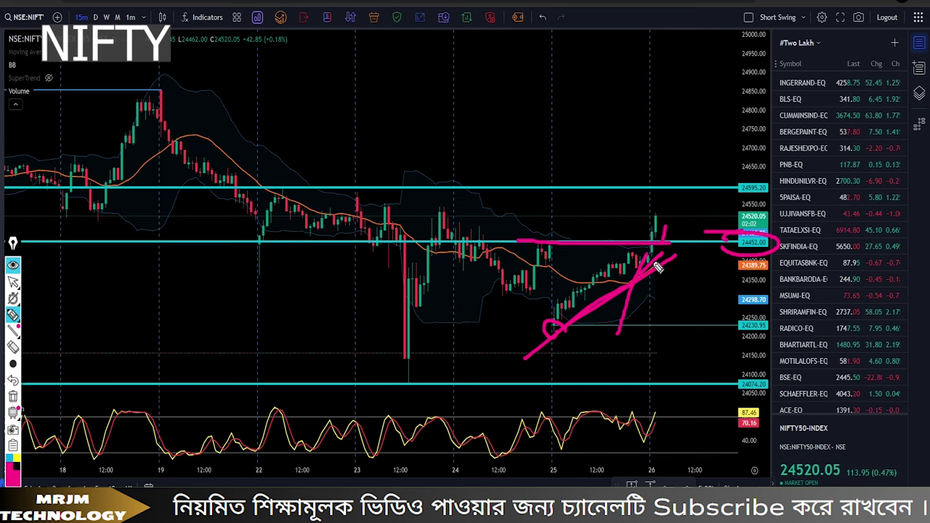
mouse_move(649, 242)
left_mouse_down()
mouse_move(680, 212)
mouse_move(647, 231)
left_mouse_up()
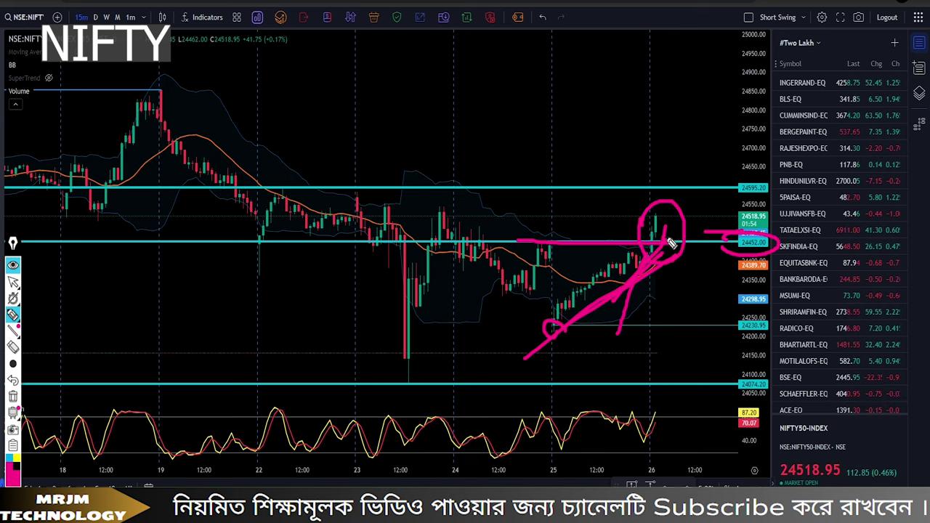
mouse_move(730, 222)
left_mouse_down()
mouse_move(730, 255)
mouse_move(785, 225)
mouse_move(712, 258)
mouse_move(763, 243)
left_mouse_up()
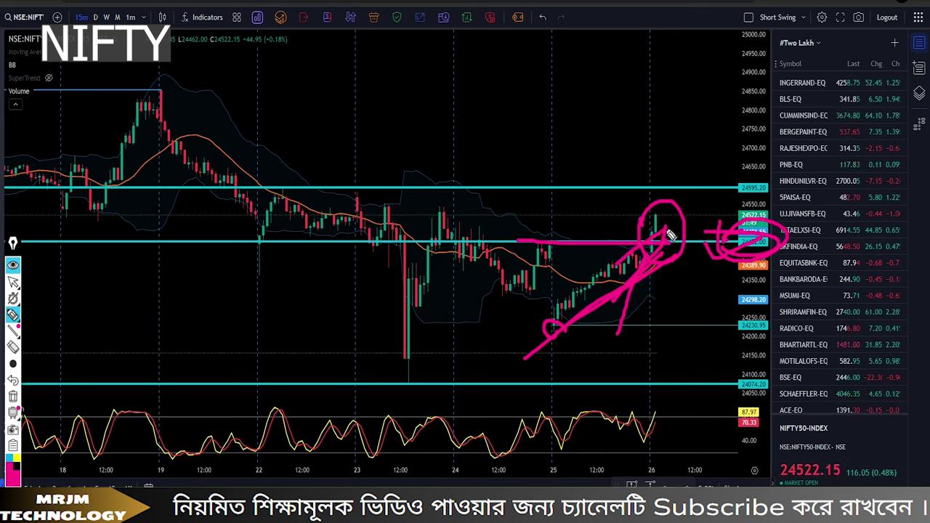
Circle the 24595.20 level on the NIFTY price scale and add pen strokes marking it as the next level above price.
mouse_move(732, 172)
left_mouse_down()
mouse_move(771, 205)
mouse_move(736, 166)
mouse_move(728, 190)
left_mouse_up()
left_click_drag(665, 183, 733, 171)
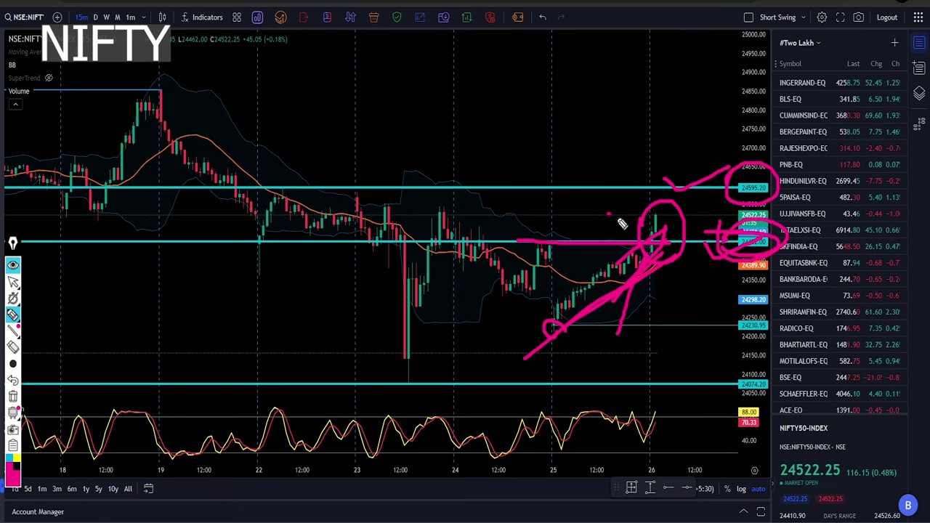
left_click_drag(623, 224, 768, 154)
mouse_move(178, 97)
left_mouse_down()
mouse_move(155, 86)
mouse_move(166, 131)
mouse_move(429, 265)
mouse_move(447, 236)
mouse_move(586, 271)
left_mouse_up()
mouse_move(699, 227)
left_mouse_down()
mouse_move(632, 221)
mouse_move(717, 215)
left_mouse_up()
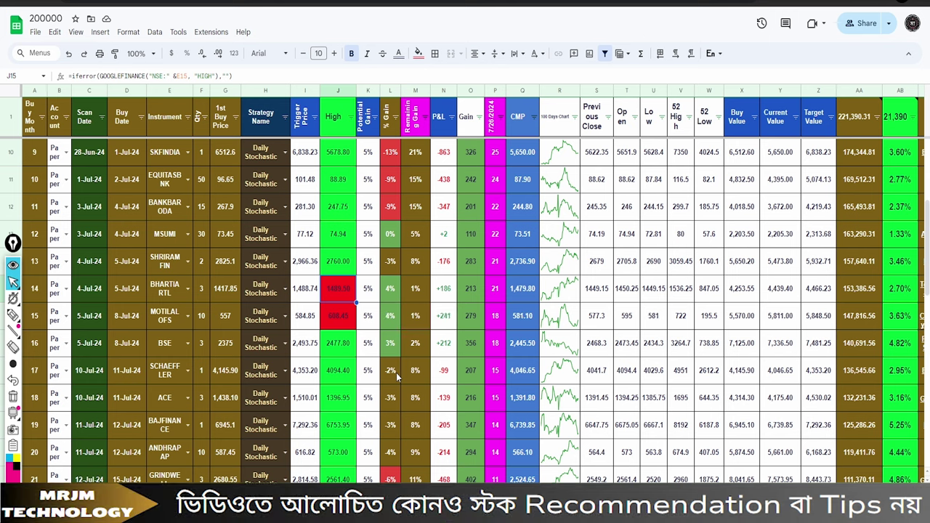
In Google Sheets, pen-highlight the BHARTIARTL and MOTILALOFS rows with their buy dates and 5% potential gain, and clear the marks.
left_click(13, 314)
mouse_move(123, 331)
left_mouse_down()
mouse_move(187, 329)
mouse_move(225, 264)
mouse_move(134, 281)
mouse_move(156, 307)
mouse_move(209, 289)
mouse_move(163, 336)
mouse_move(209, 316)
mouse_move(206, 289)
left_mouse_up()
mouse_move(112, 302)
left_mouse_down()
mouse_move(163, 290)
mouse_move(114, 291)
left_mouse_up()
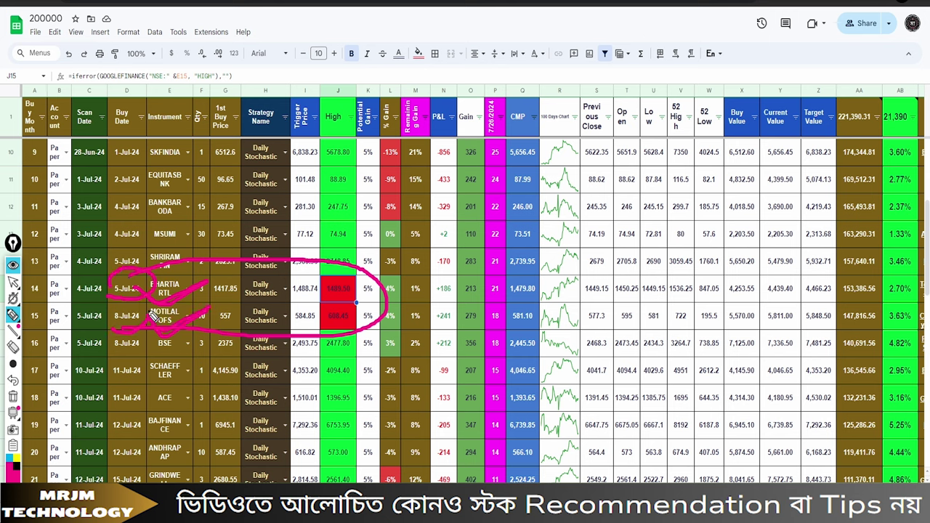
left_click_drag(119, 299, 189, 284)
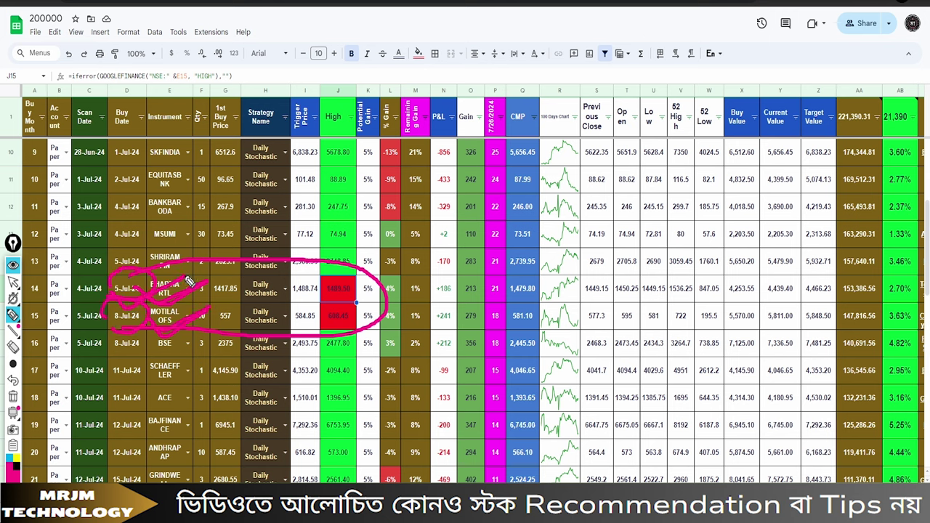
mouse_move(390, 302)
left_mouse_down()
mouse_move(367, 284)
mouse_move(367, 331)
left_mouse_up()
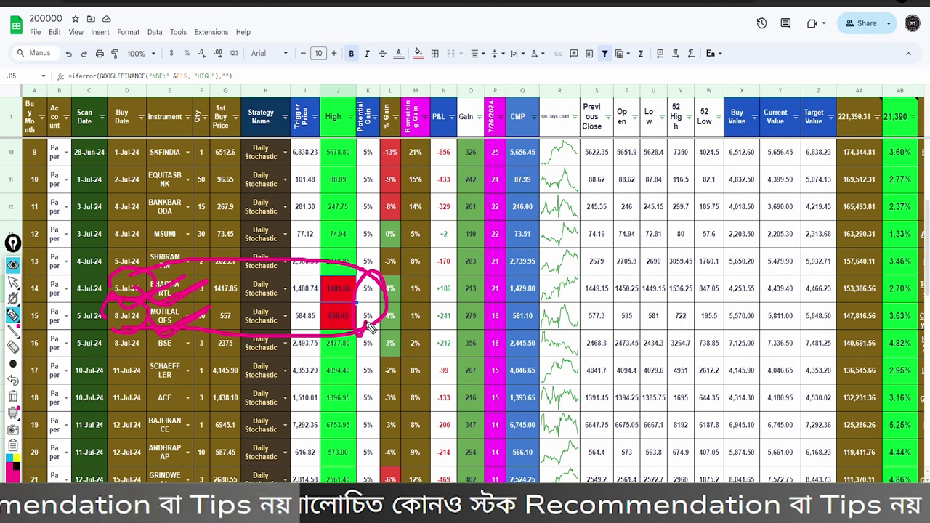
key("ctrl+shift+d")
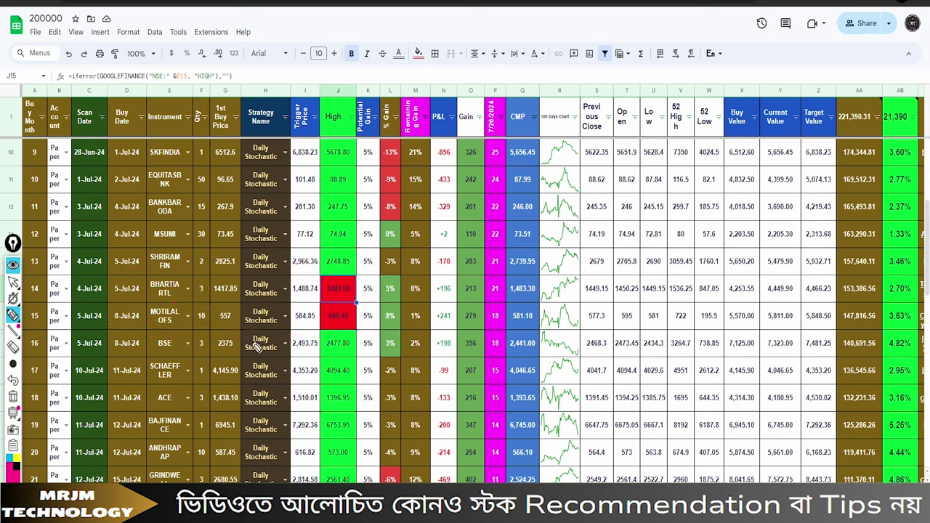
Underline the names, trigger prices and highs of BHARTIARTL and MOTILALOFS with the pen, and clear the annotations.
left_click_drag(142, 298, 205, 300)
left_click_drag(288, 298, 324, 294)
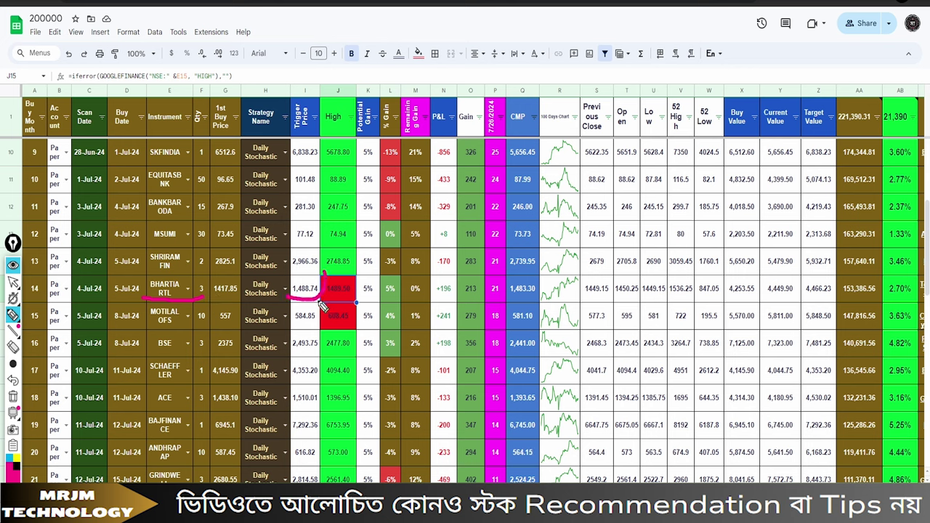
left_click_drag(325, 272, 361, 298)
left_click_drag(192, 303, 138, 325)
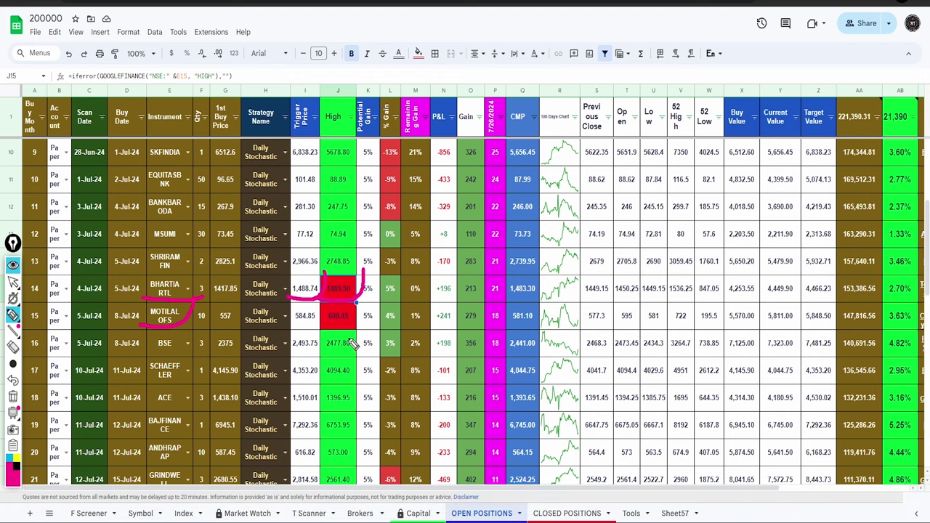
left_click_drag(293, 327, 324, 308)
mouse_move(323, 331)
left_mouse_down()
mouse_move(366, 325)
mouse_move(372, 307)
mouse_move(240, 280)
mouse_move(390, 298)
mouse_move(488, 273)
left_mouse_up()
left_click_drag(422, 320, 542, 282)
key("Escape")
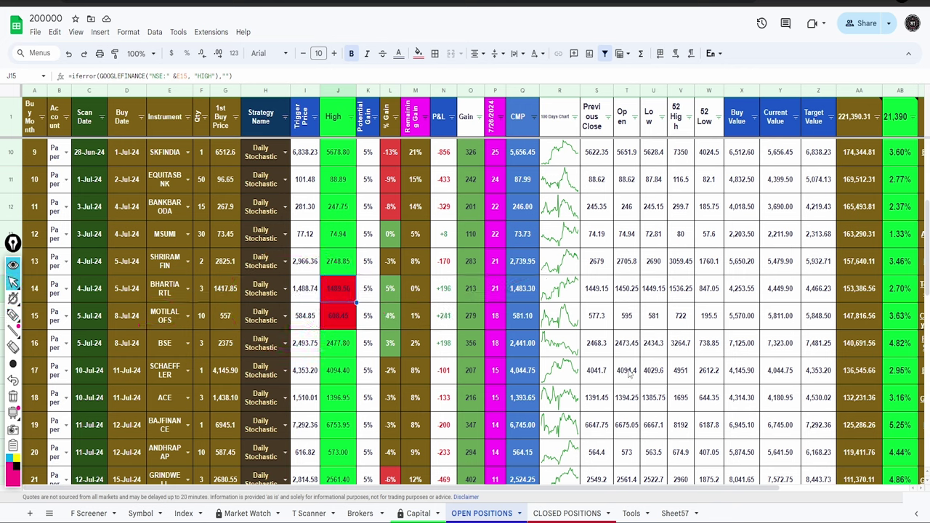
Copy the BHARTIARTL and MOTILALOFS entries from account through trigger price and paste only their values at C79 in CLOSED POSITIONS.
left_click_drag(58, 295, 311, 320)
key("ctrl+c")
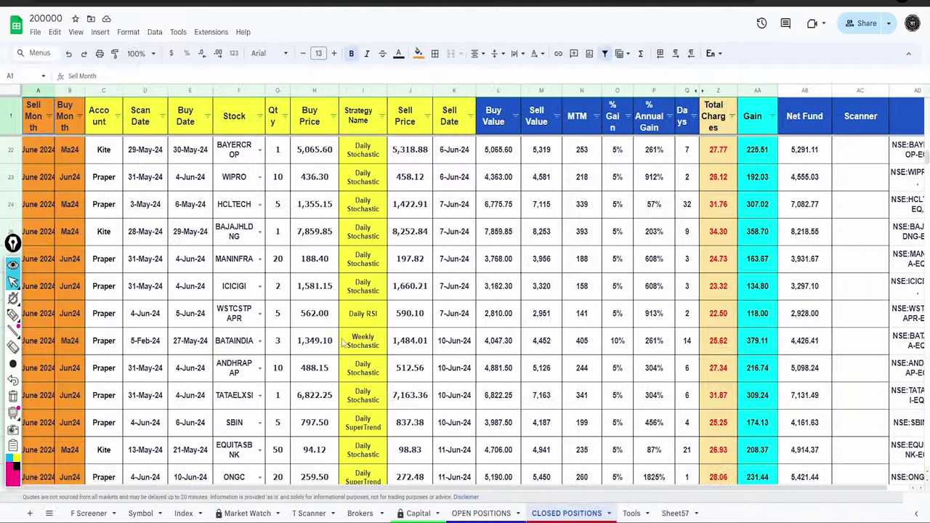
scroll(345, 346, "down", 15)
right_click(107, 232)
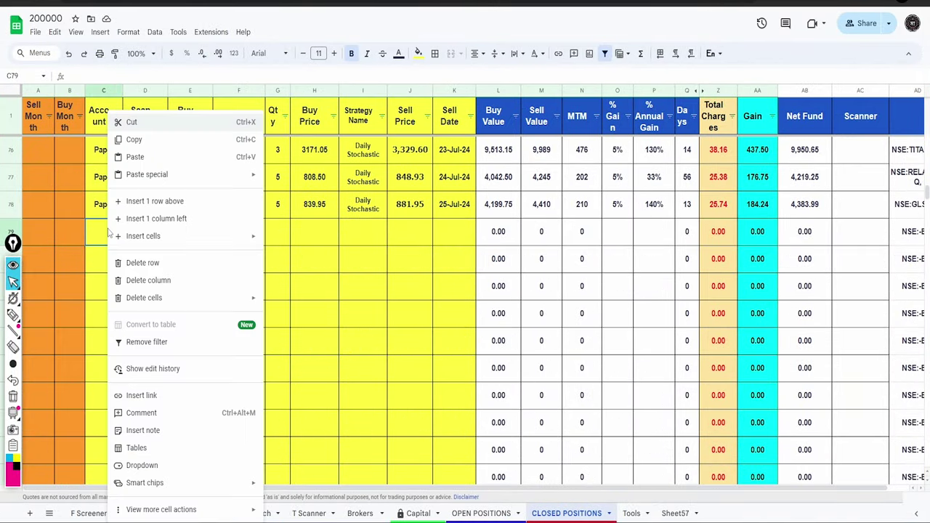
mouse_move(172, 181)
left_click(297, 180)
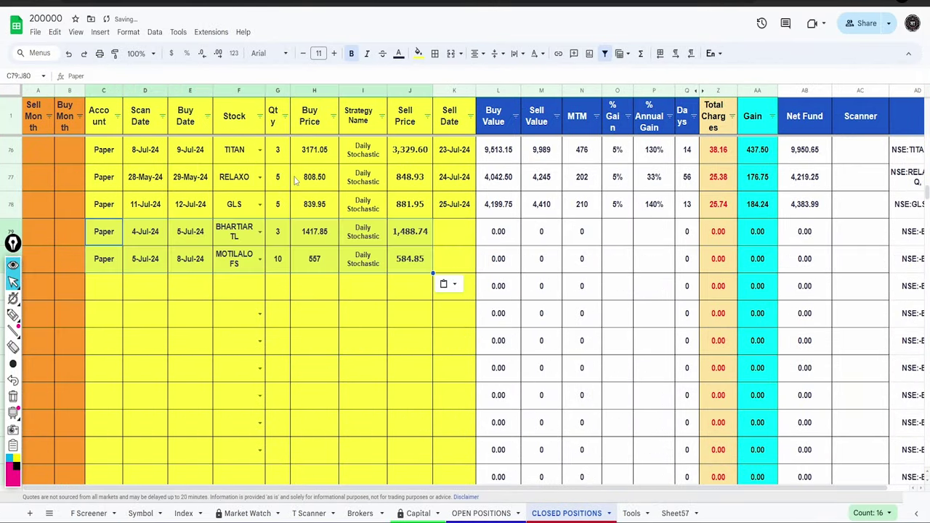
Set the sell date of both the BHARTIARTL and MOTILALOFS closed positions to 26-Jul-24.
double_click(449, 236)
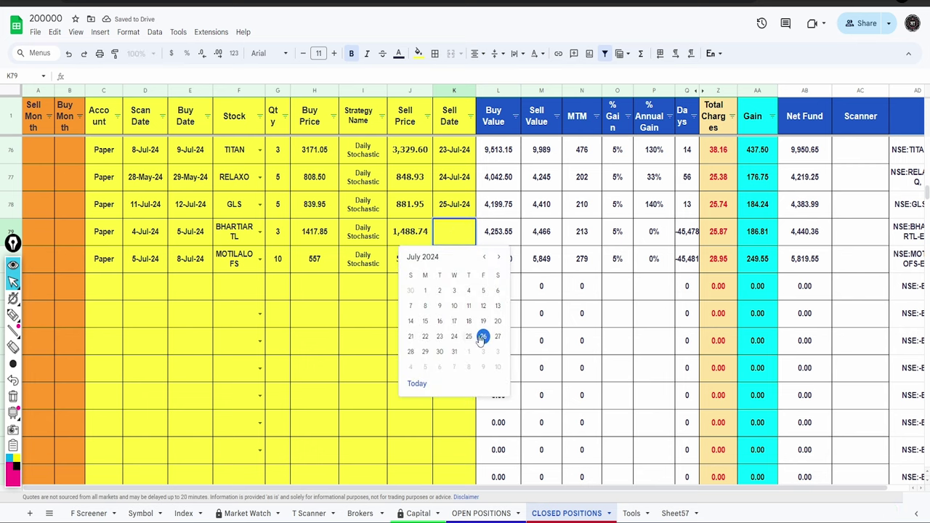
left_click(482, 334)
left_click(448, 268)
double_click(448, 267)
left_click(483, 361)
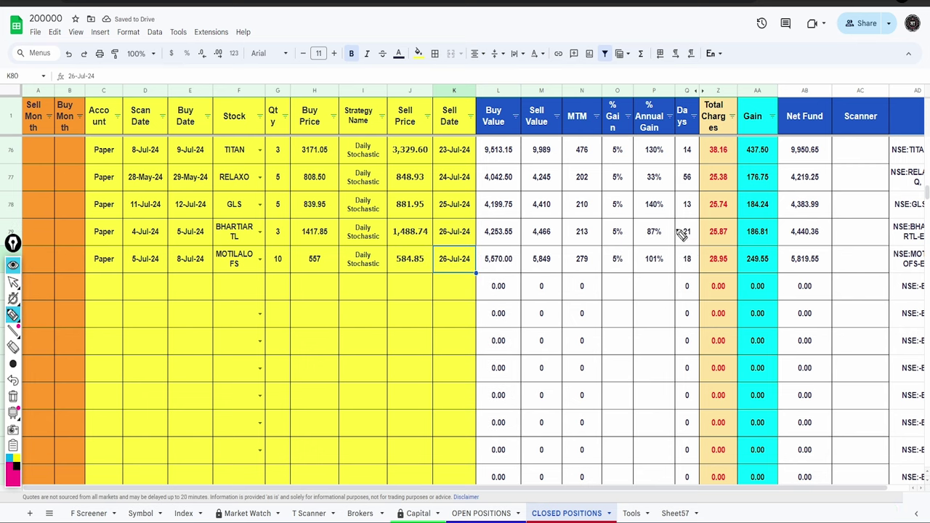
Pen-mark the days held, percentage gain and net gain of the BHARTIARTL and MOTILALOFS closed positions.
mouse_move(675, 223)
left_mouse_down()
mouse_move(696, 247)
mouse_move(689, 218)
mouse_move(674, 224)
left_mouse_up()
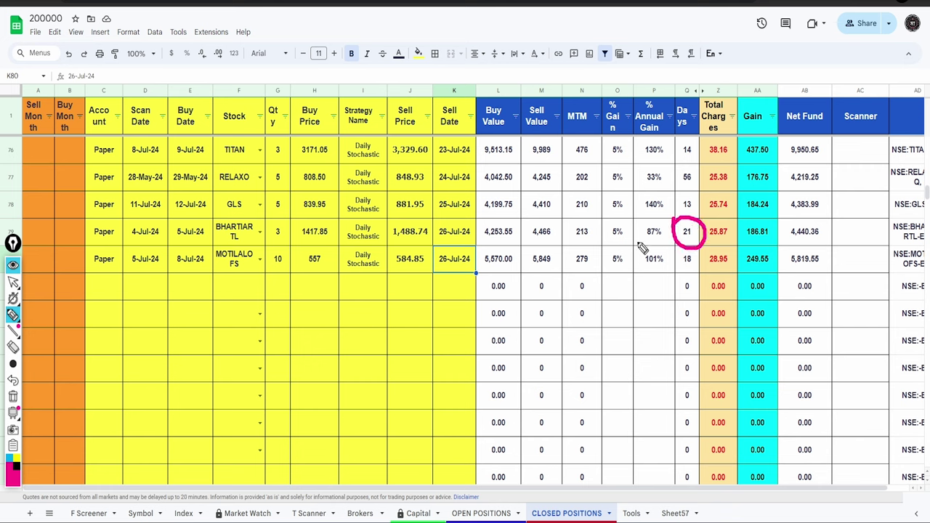
left_click_drag(603, 237, 643, 218)
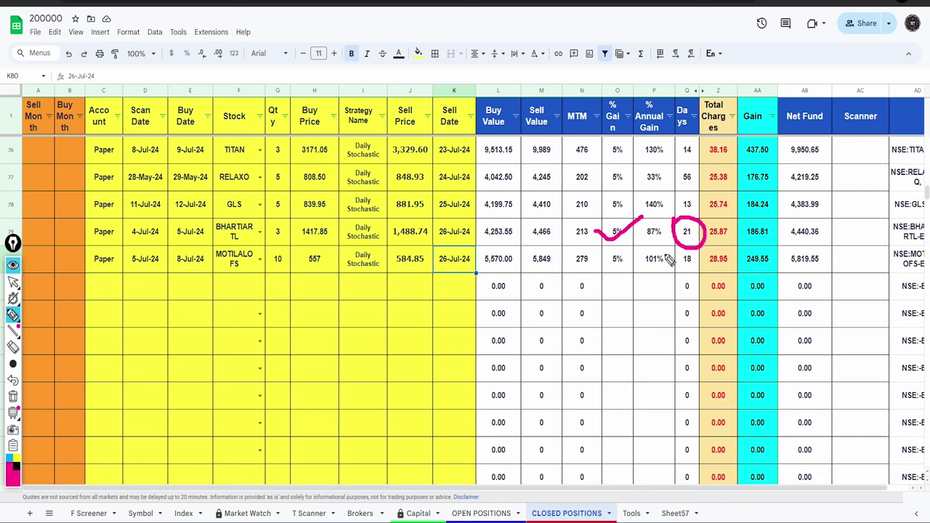
mouse_move(677, 265)
left_mouse_down()
mouse_move(699, 267)
mouse_move(683, 262)
left_mouse_up()
left_click_drag(602, 266, 643, 259)
mouse_move(740, 239)
left_mouse_down()
mouse_move(783, 234)
mouse_move(769, 213)
left_mouse_up()
left_click_drag(781, 261, 737, 266)
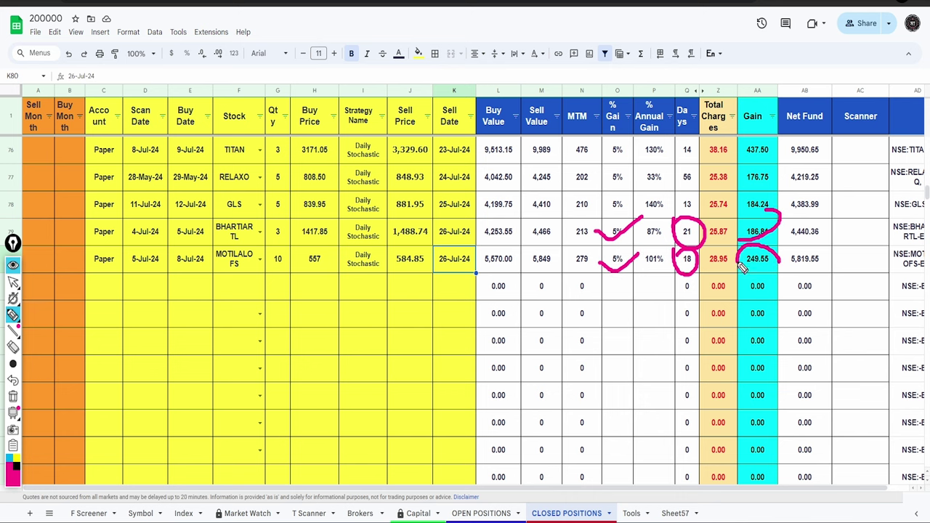
left_click_drag(737, 266, 763, 281)
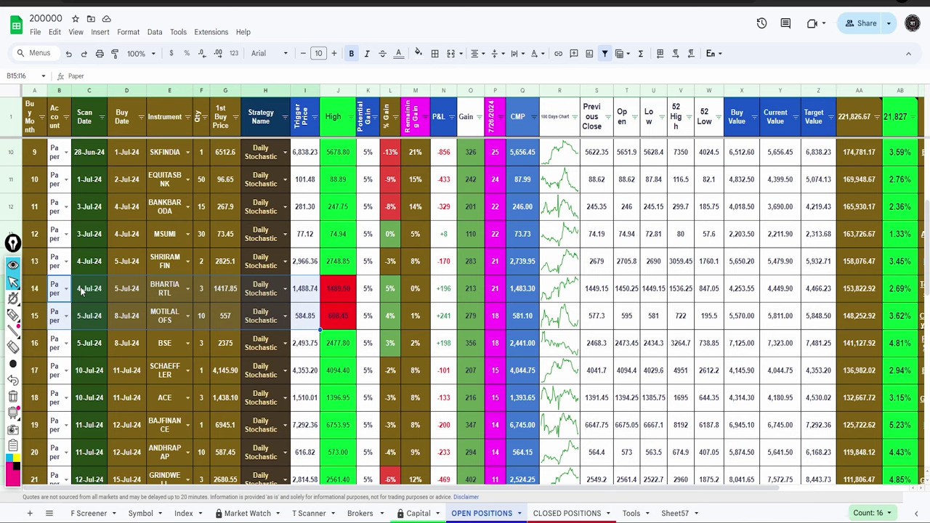
Clear scan date through strategy name for BHARTIARTL and MOTILALOFS in OPEN POSITIONS, and sort the list by Buy Date ascending.
left_click_drag(53, 293, 240, 320)
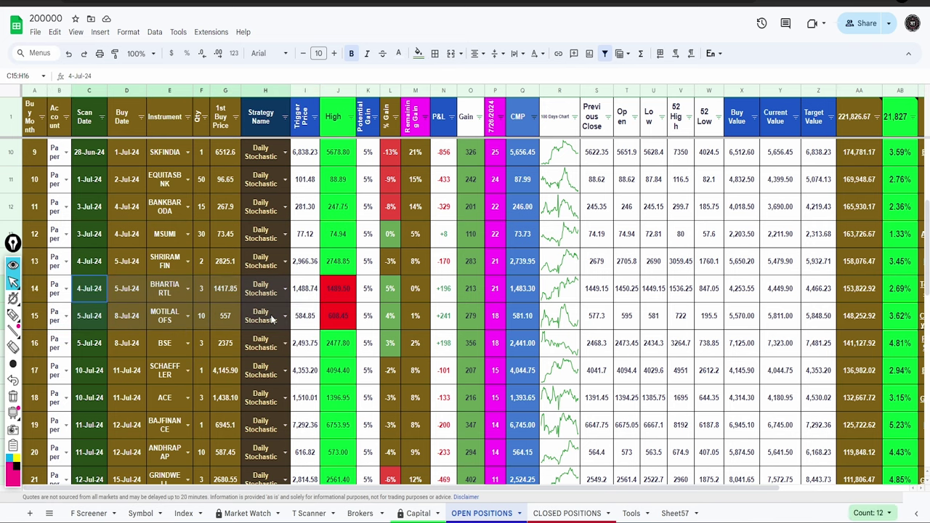
key("Delete")
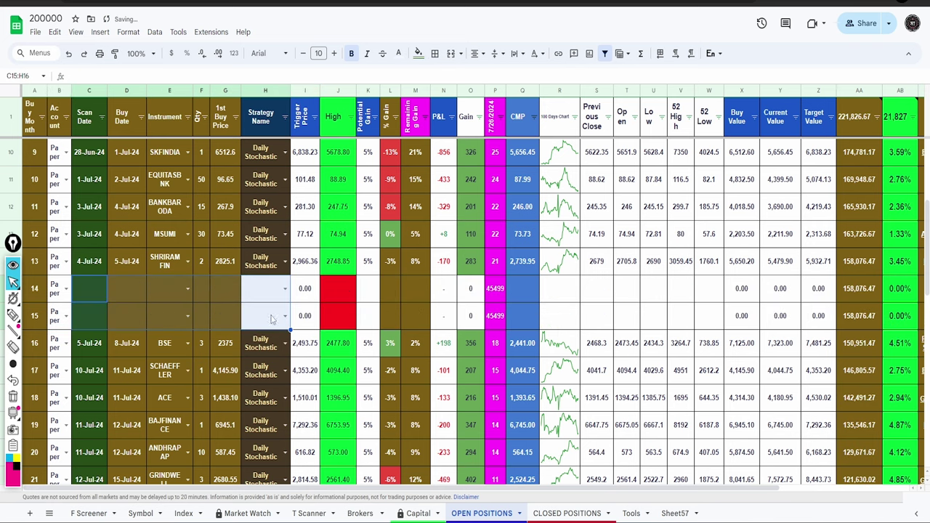
left_click(142, 121)
left_click(172, 135)
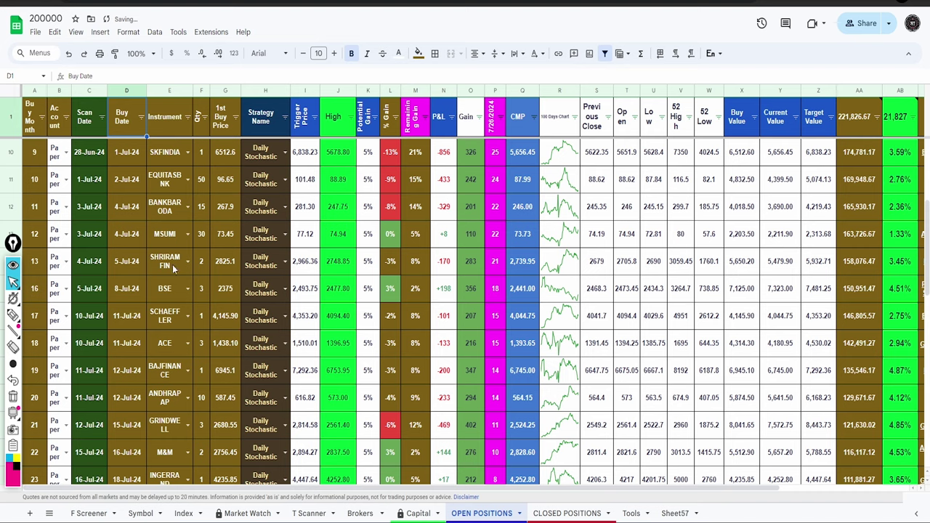
Circle serial number 29 of the last open position and tick its RELIANCE entry with the pen.
scroll(177, 272, "down", 4)
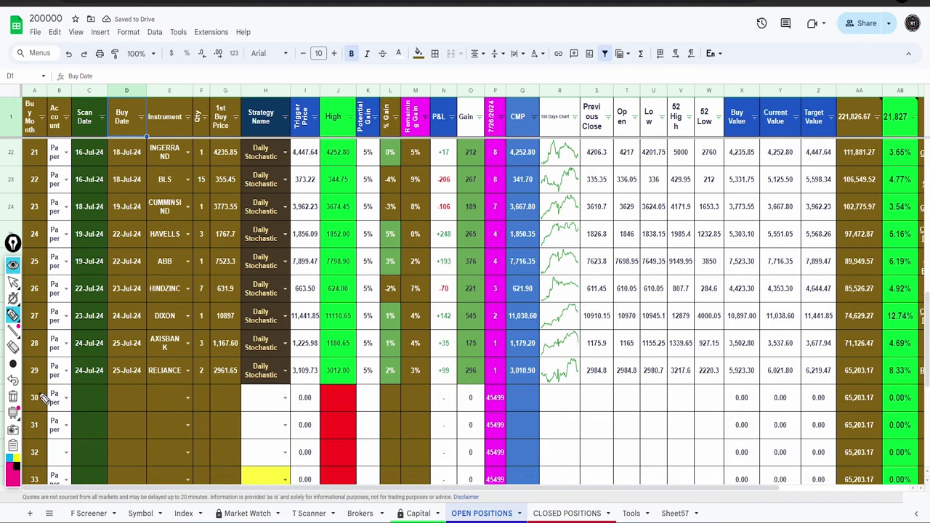
mouse_move(28, 380)
left_mouse_down()
mouse_move(64, 365)
mouse_move(30, 367)
left_mouse_up()
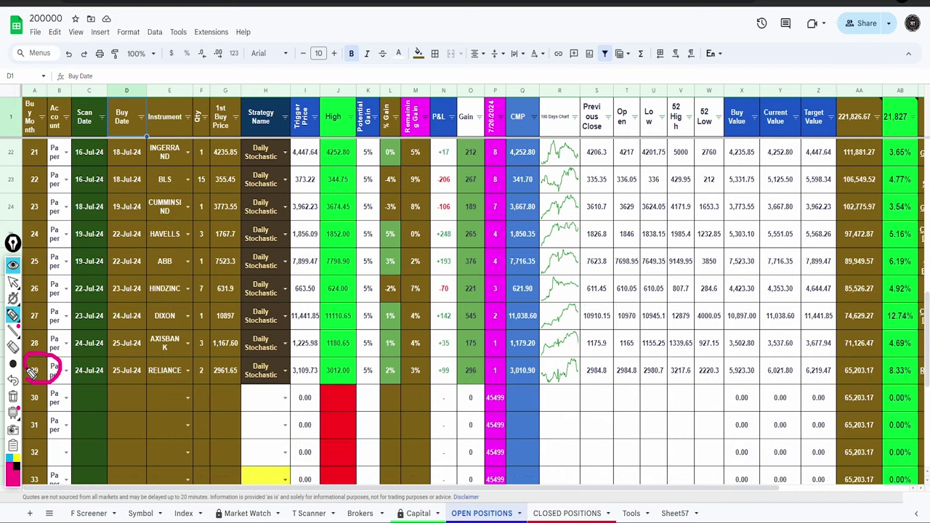
left_click_drag(149, 372, 280, 349)
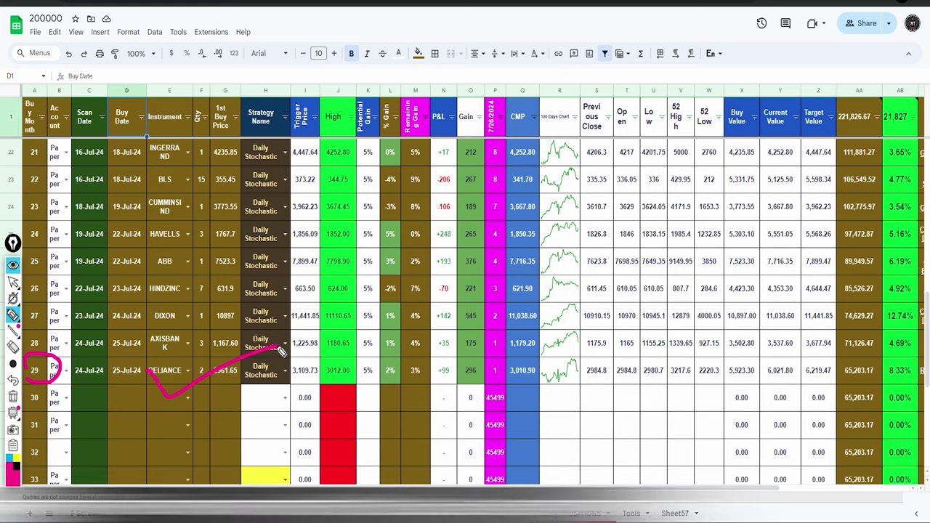
Pen-mark the HAVELLS open position, underlining its instrument name, trigger price and day's high.
mouse_move(240, 251)
left_mouse_down()
mouse_move(284, 254)
mouse_move(289, 222)
mouse_move(242, 234)
left_mouse_up()
key("Escape")
mouse_move(286, 244)
left_mouse_down()
mouse_move(317, 244)
mouse_move(325, 225)
left_mouse_up()
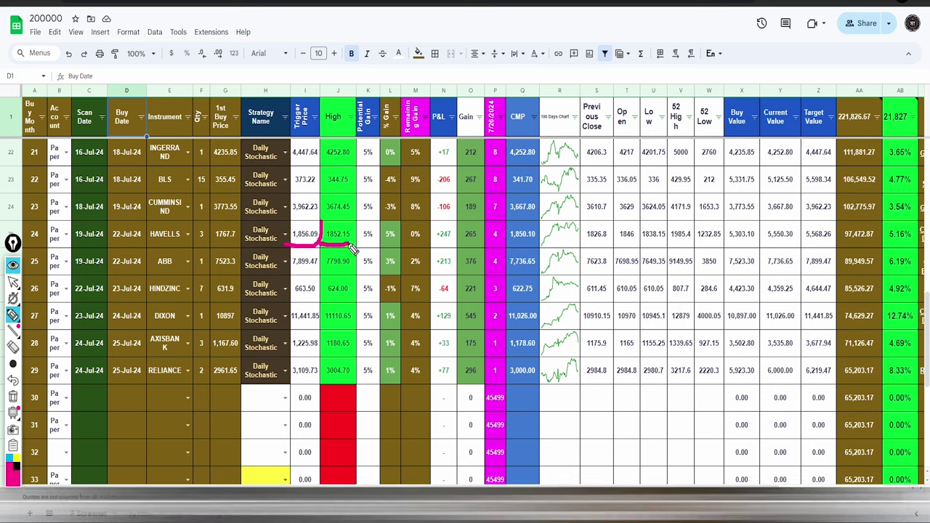
left_click_drag(321, 246, 358, 218)
left_click_drag(153, 245, 231, 224)
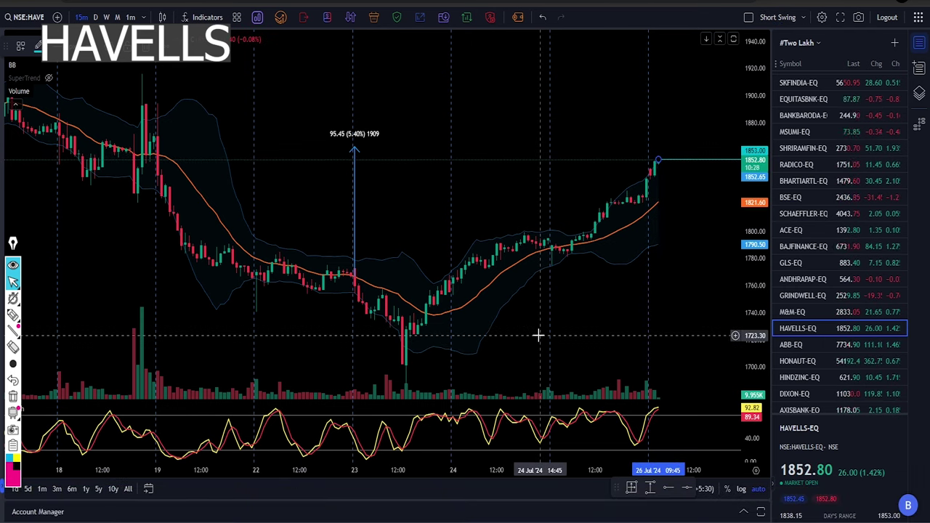
On the HAVELLS 15-minute chart, draw pen strokes along the rising trend and circle the latest candles near the day's high.
key("alt+b")
left_click_drag(567, 319, 667, 178)
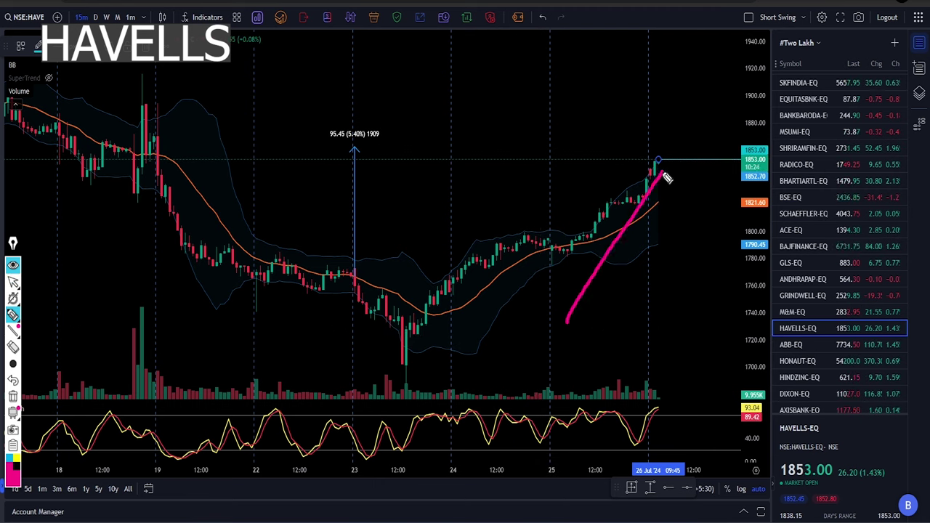
left_click_drag(629, 246, 683, 176)
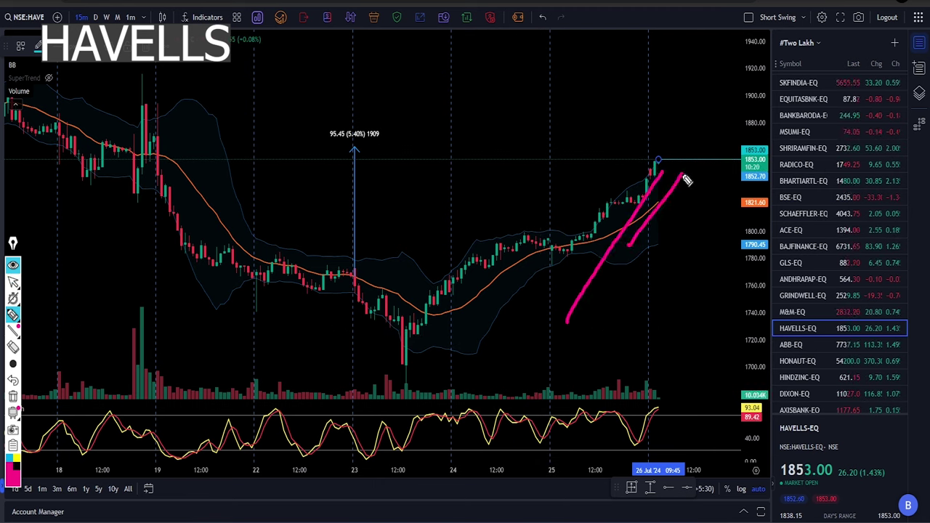
mouse_move(596, 157)
left_mouse_down()
mouse_move(658, 218)
mouse_move(581, 163)
mouse_move(587, 177)
left_mouse_up()
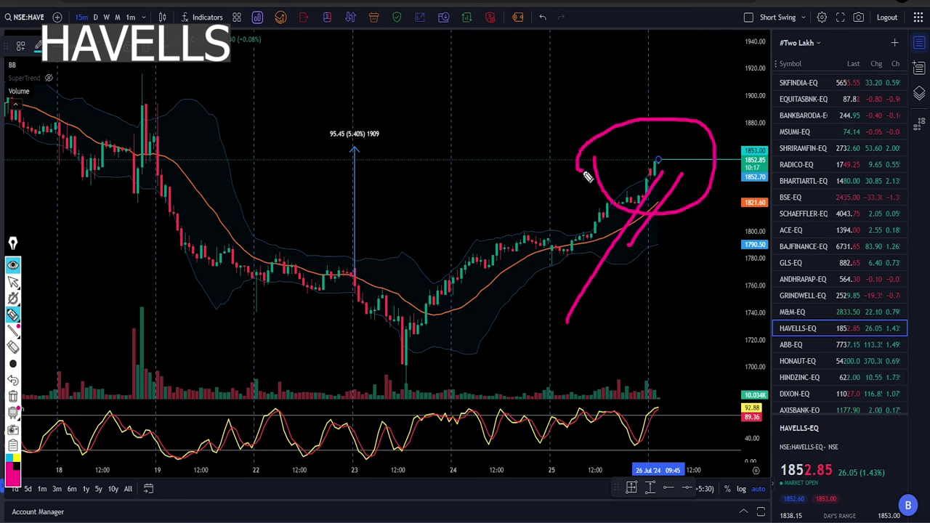
mouse_move(643, 192)
left_mouse_down()
mouse_move(722, 167)
mouse_move(698, 202)
mouse_move(751, 163)
mouse_move(756, 171)
left_mouse_up()
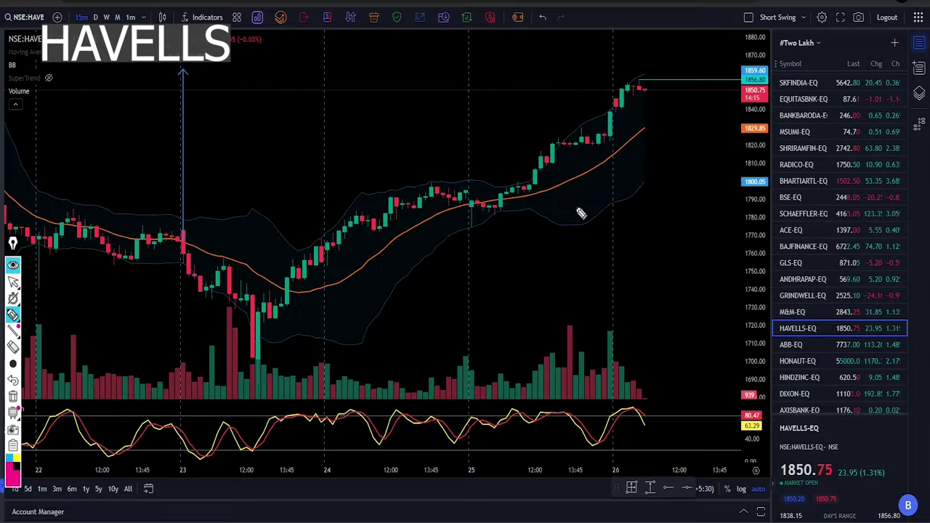
On the updated HAVELLS chart, pen-mark the uptrend, the latest candles and the 1856.80 high level.
mouse_move(576, 208)
left_mouse_down()
mouse_move(646, 118)
mouse_move(616, 109)
mouse_move(646, 110)
left_mouse_up()
mouse_move(698, 93)
left_mouse_down()
mouse_move(742, 94)
mouse_move(785, 64)
mouse_move(724, 85)
left_mouse_up()
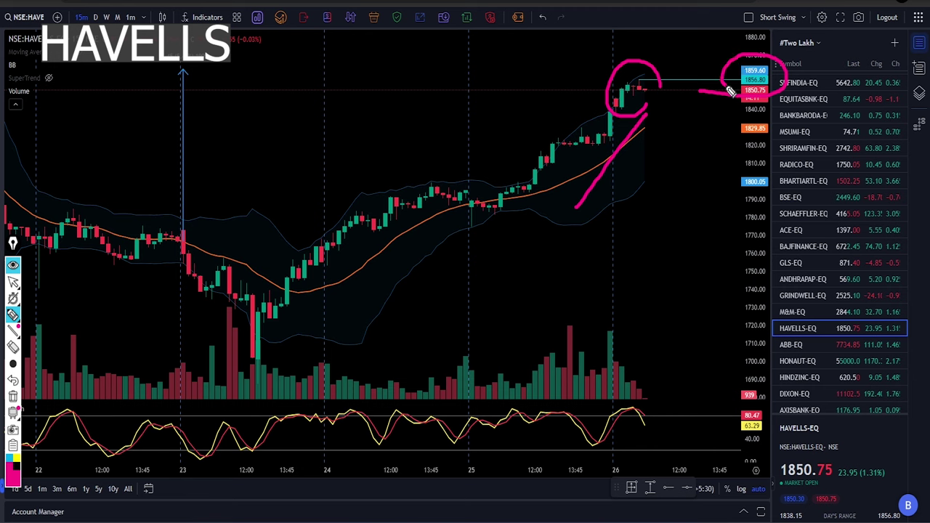
Add another pen stroke along the HAVELLS uptrend and one from the latest candles toward the price levels near the high.
left_click_drag(537, 187, 620, 118)
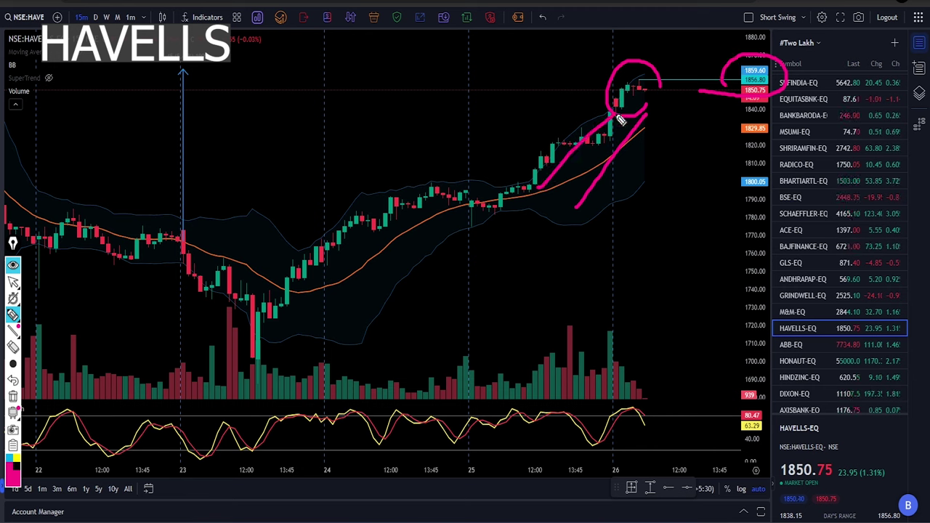
mouse_move(579, 77)
left_mouse_down()
mouse_move(617, 113)
mouse_move(729, 69)
left_mouse_up()
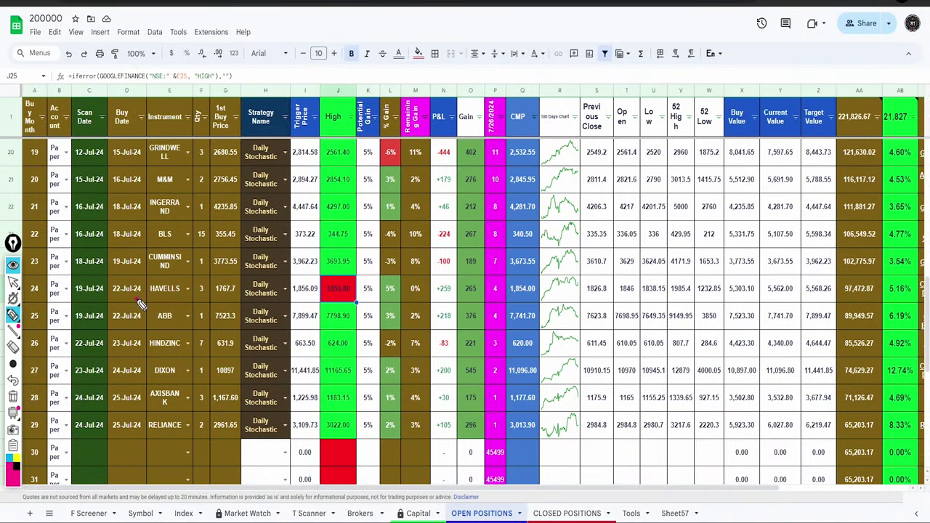
In the open positions sheet, circle the HAVELLS name, buy price, potential gain, trigger price and gain amount, and clear the pen marks.
mouse_move(140, 306)
left_mouse_down()
mouse_move(196, 295)
mouse_move(155, 279)
left_mouse_up()
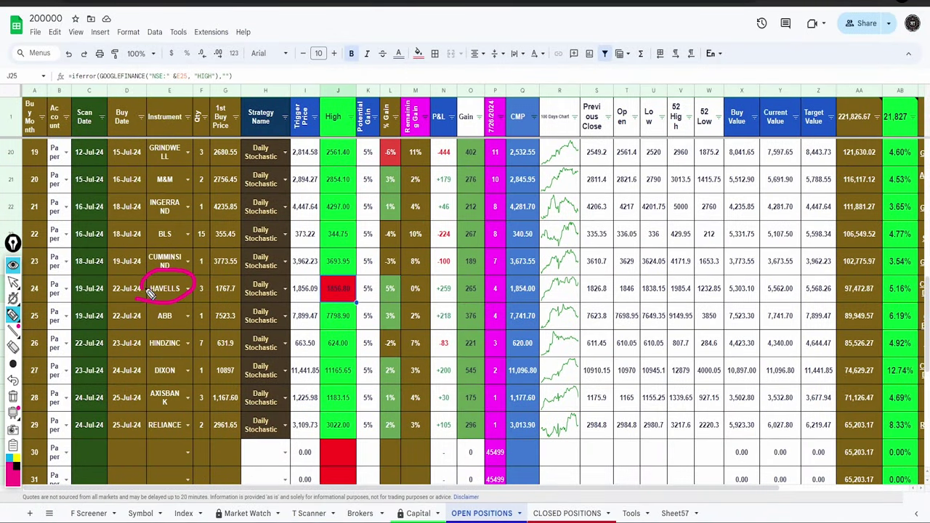
mouse_move(205, 295)
left_mouse_down()
mouse_move(247, 299)
mouse_move(213, 292)
left_mouse_up()
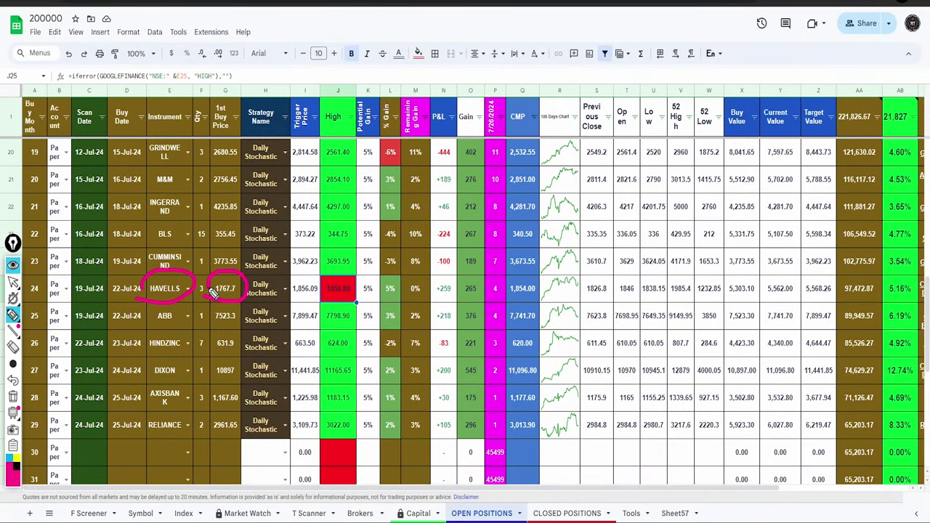
mouse_move(367, 298)
left_mouse_down()
mouse_move(375, 281)
mouse_move(362, 295)
mouse_move(320, 274)
mouse_move(292, 299)
left_mouse_up()
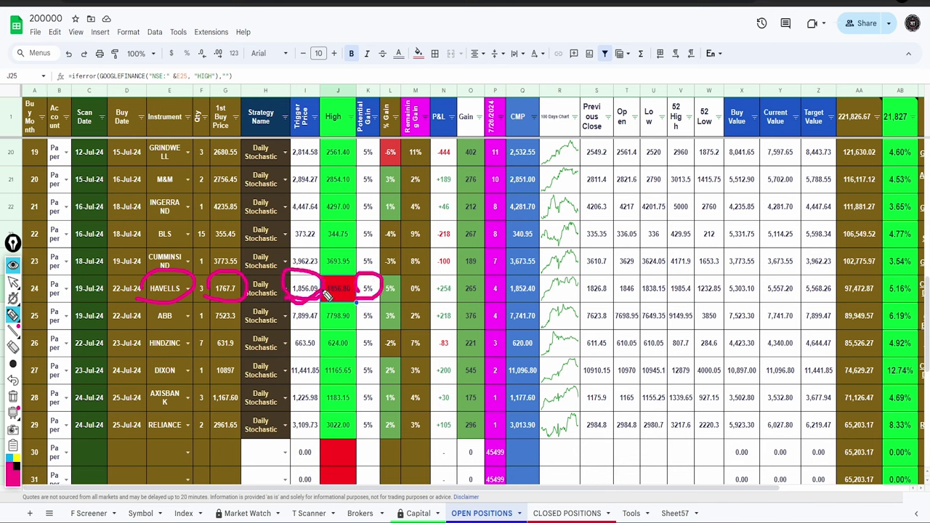
mouse_move(457, 297)
left_mouse_down()
mouse_move(471, 301)
mouse_move(456, 287)
mouse_move(469, 302)
mouse_move(545, 284)
left_mouse_up()
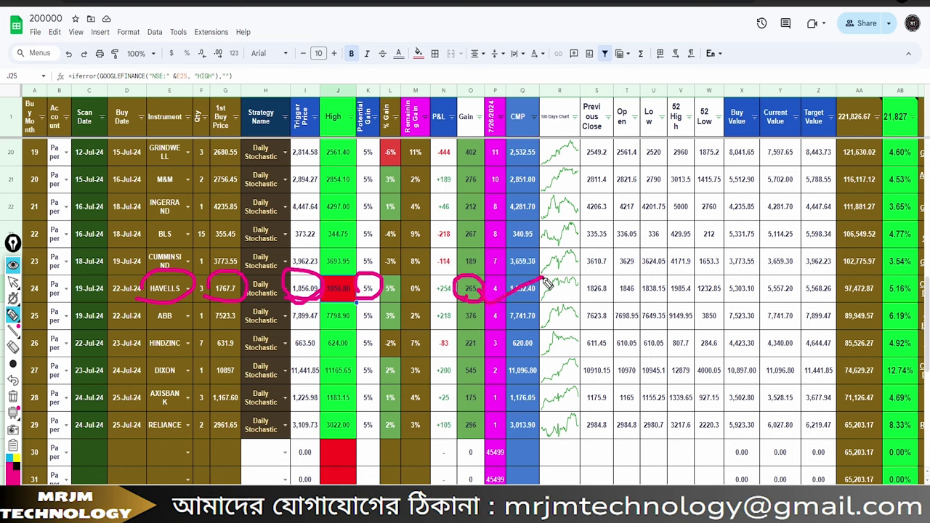
key("ctrl+shift+e")
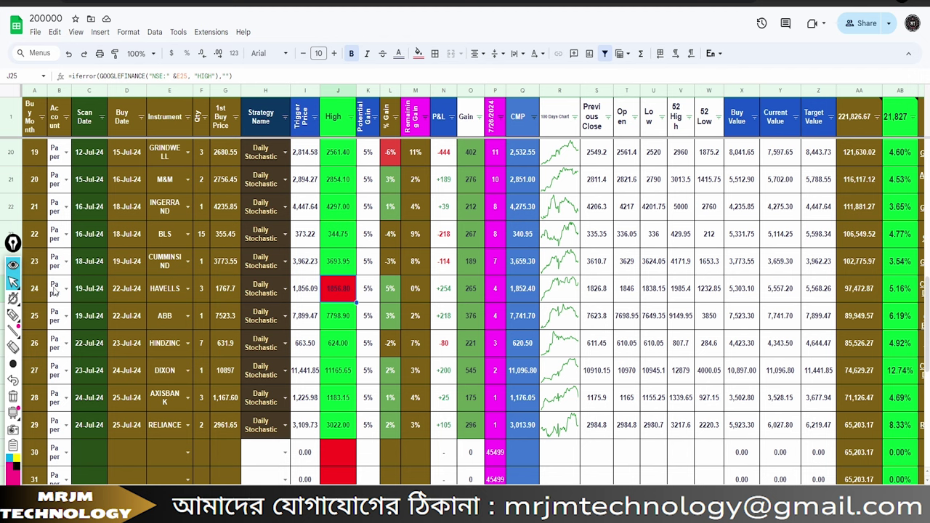
Copy the HAVELLS entry from account to trigger price into the closed positions as values only, set its sell date to 26-Jul-24 and pen-mark the sell dates.
left_click_drag(56, 292, 313, 291)
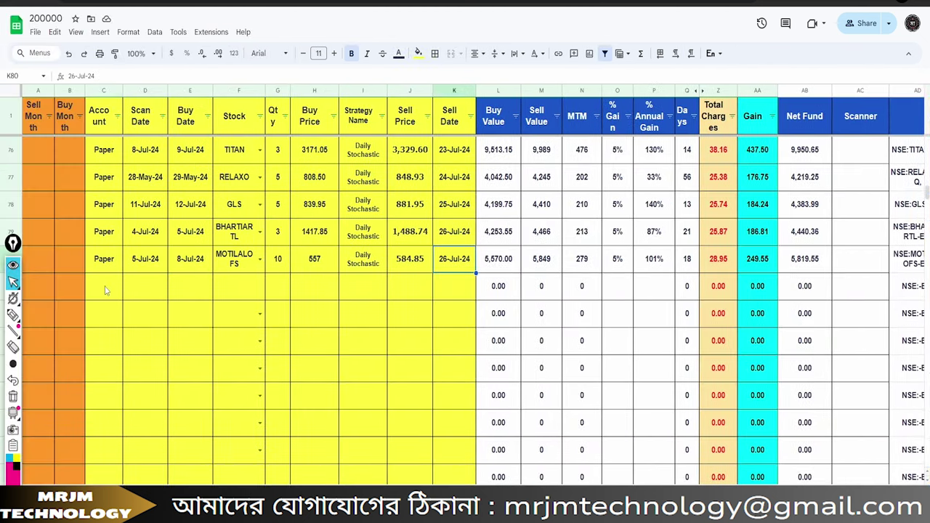
right_click(104, 290)
mouse_move(161, 175)
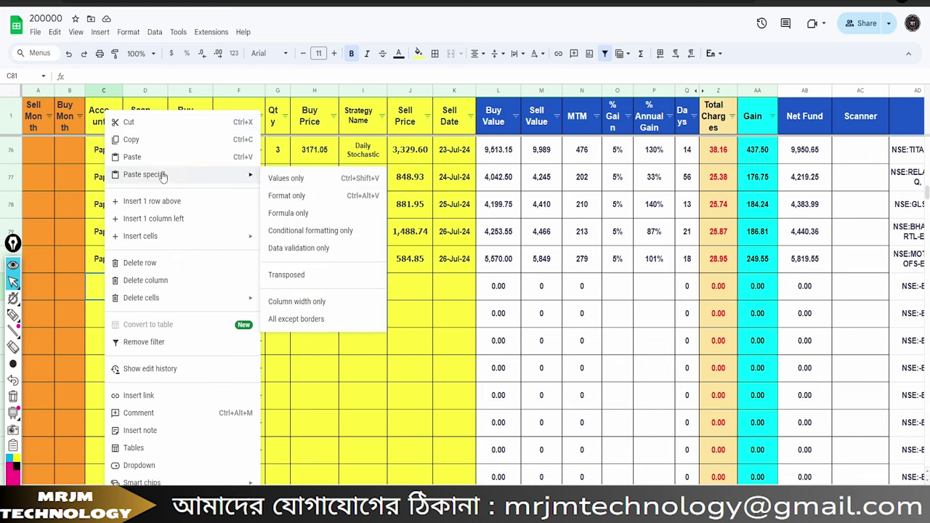
left_click(284, 178)
left_click(457, 288)
double_click(457, 288)
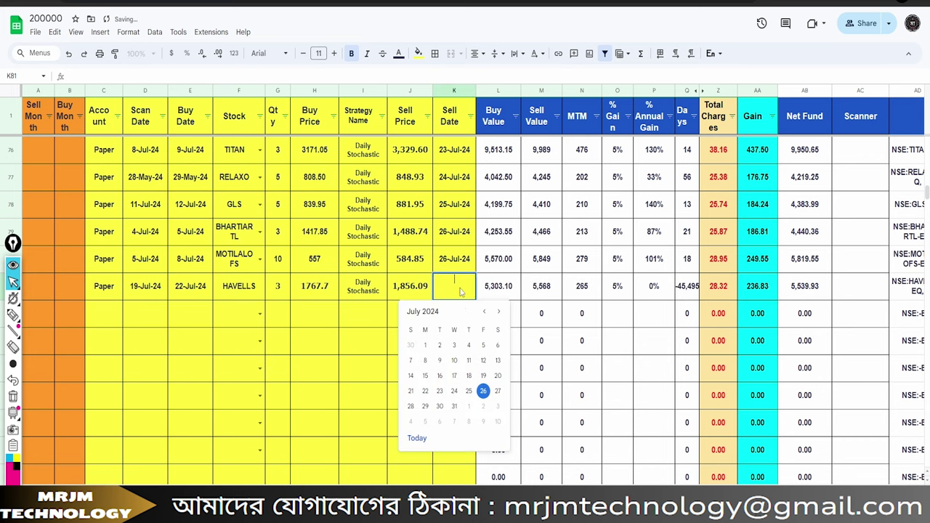
left_click(484, 391)
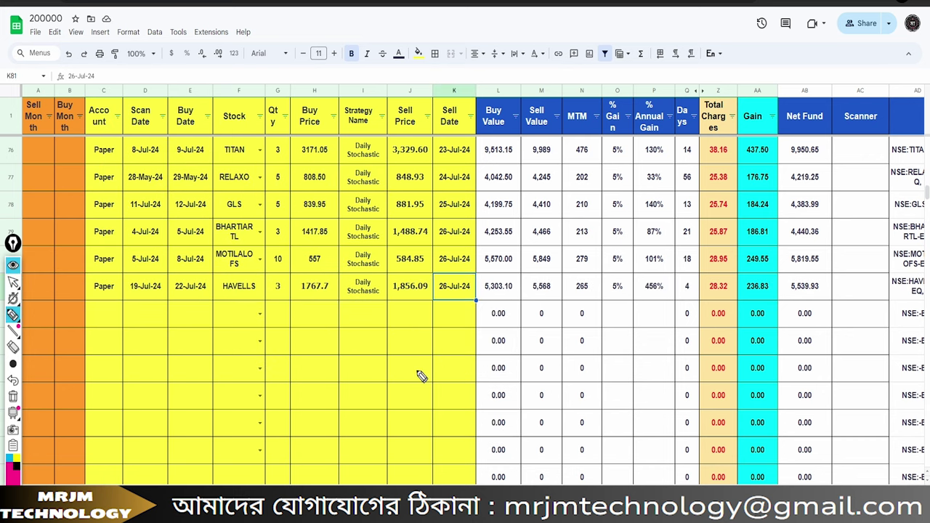
mouse_move(435, 222)
left_mouse_down()
mouse_move(436, 293)
mouse_move(471, 264)
mouse_move(472, 228)
left_mouse_up()
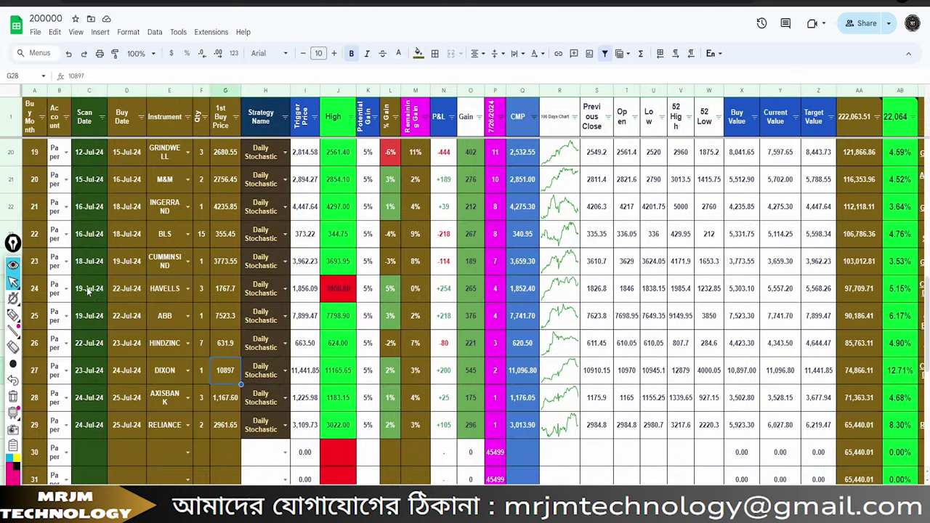
Clear the HAVELLS scan date through strategy name in the open positions and sort the list by buy date in ascending order.
left_click_drag(87, 290, 265, 291)
key("Delete")
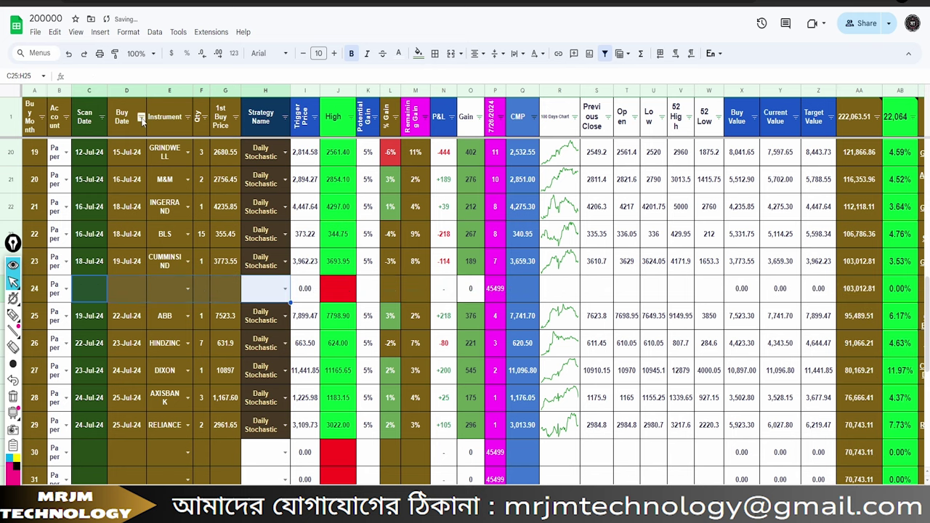
left_click(143, 122)
left_click(163, 133)
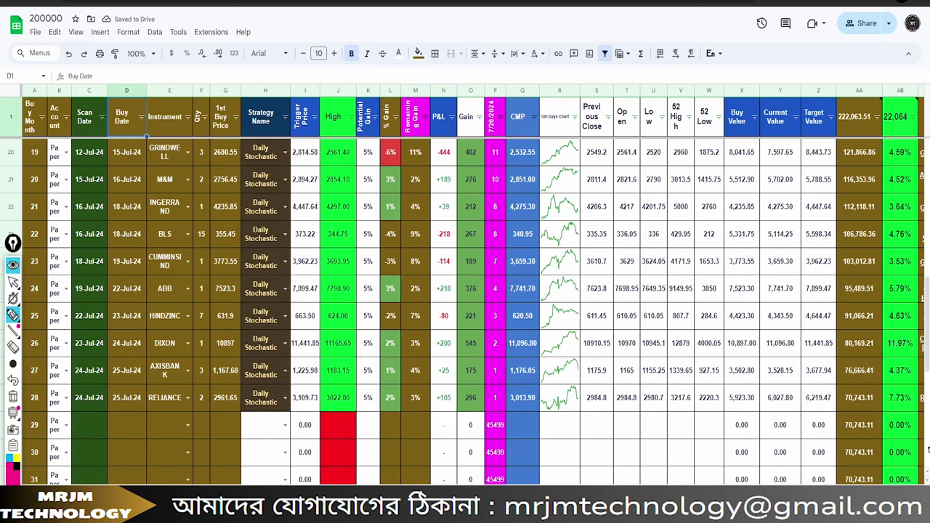
Circle and tick the remaining fund balance in row 29, draw a stroke across the gain columns, and clear the pen marks.
mouse_move(857, 416)
left_mouse_down()
mouse_move(840, 444)
mouse_move(891, 431)
mouse_move(849, 416)
mouse_move(843, 432)
mouse_move(811, 439)
mouse_move(856, 414)
mouse_move(831, 439)
mouse_move(897, 420)
left_mouse_up()
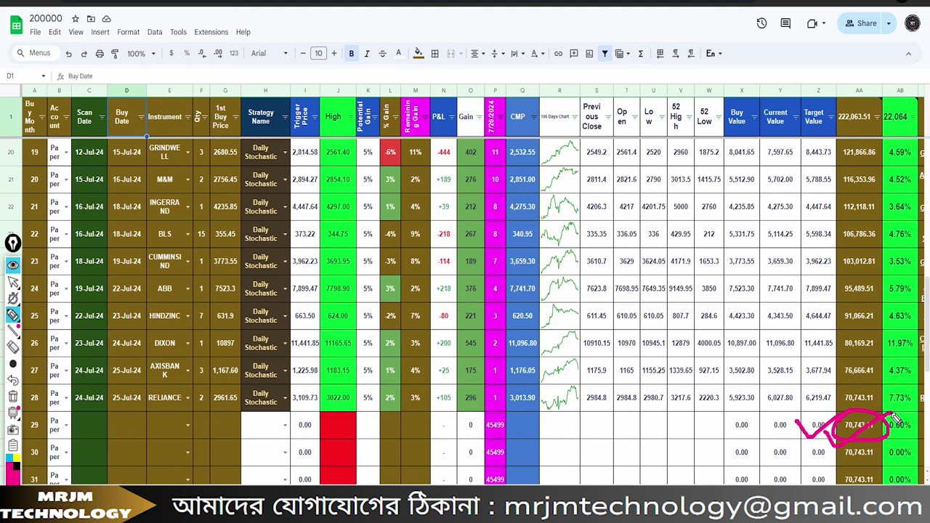
left_click_drag(358, 404, 411, 283)
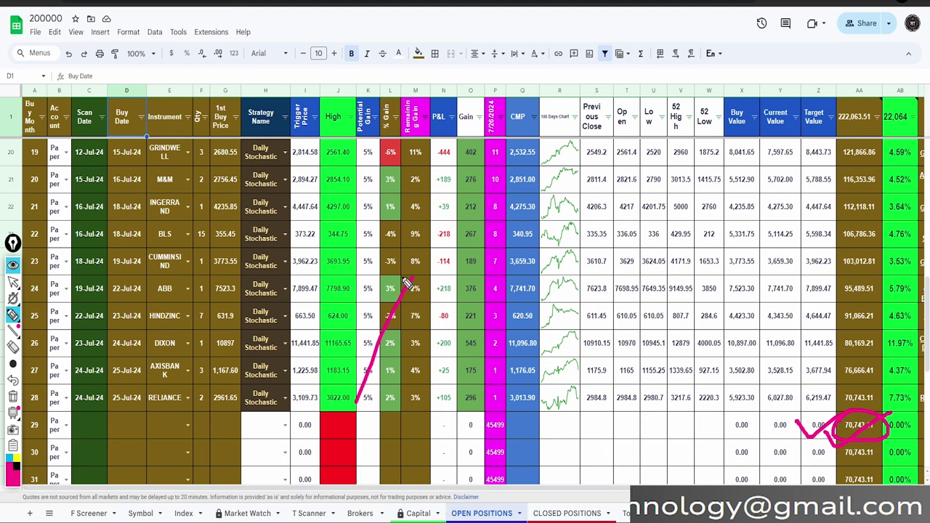
left_click(266, 289)
scroll(285, 351, "up", 4)
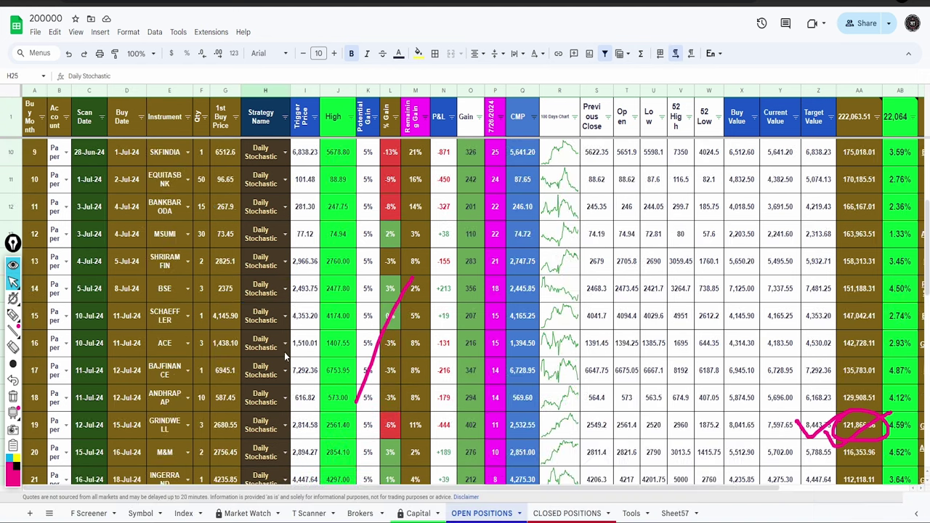
scroll(284, 352, "up", 3)
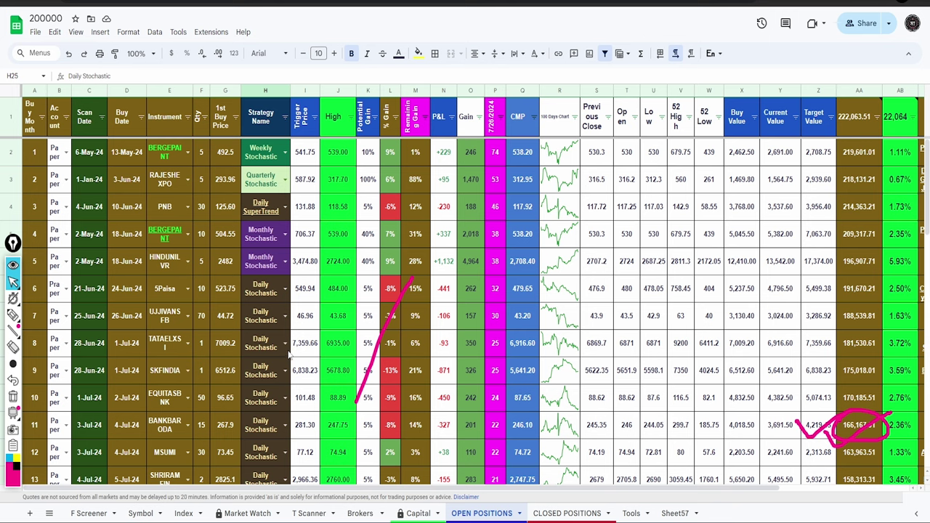
key("ctrl+shift+c")
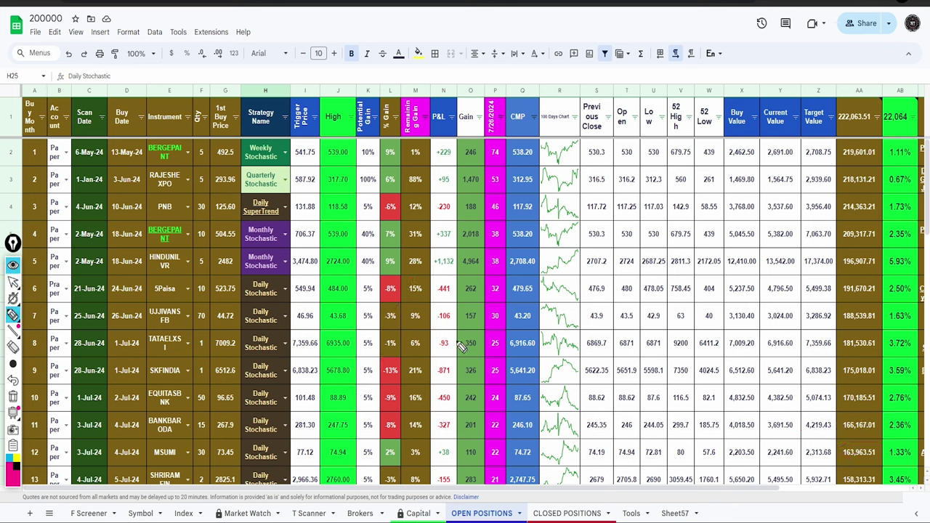
Pen-mark the first BERGEPAINT position, circling its instrument name, trigger price and day's high and ticking its Weekly Stochastic strategy.
mouse_move(148, 171)
left_mouse_down()
mouse_move(137, 132)
mouse_move(141, 161)
mouse_move(159, 149)
left_mouse_up()
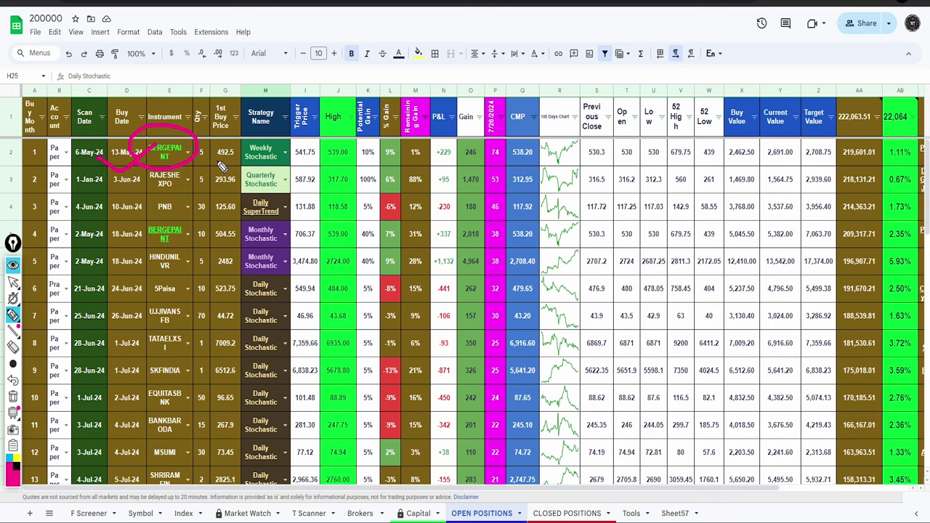
mouse_move(290, 166)
left_mouse_down()
mouse_move(327, 142)
mouse_move(289, 159)
mouse_move(353, 170)
mouse_move(324, 135)
mouse_move(324, 155)
mouse_move(368, 167)
mouse_move(383, 160)
left_mouse_up()
mouse_move(232, 143)
left_mouse_down()
mouse_move(255, 166)
mouse_move(293, 139)
left_mouse_up()
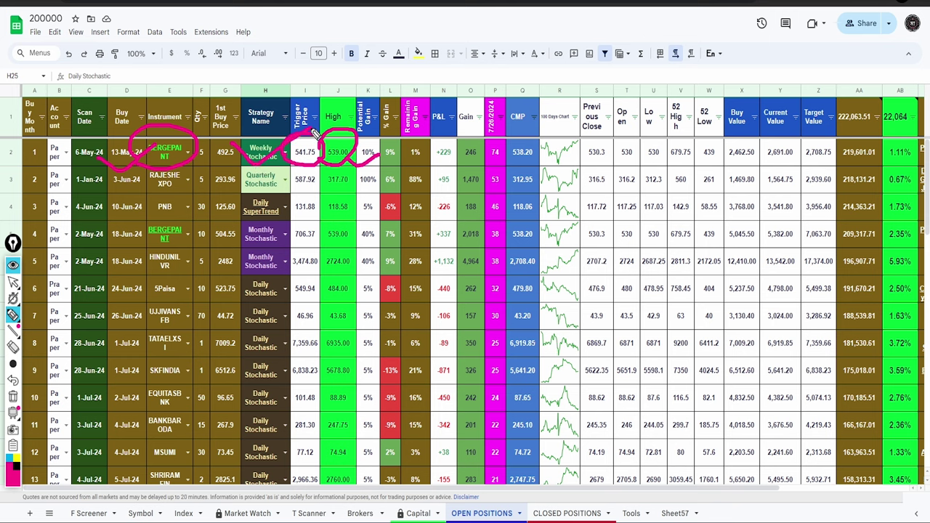
left_click_drag(187, 172, 227, 142)
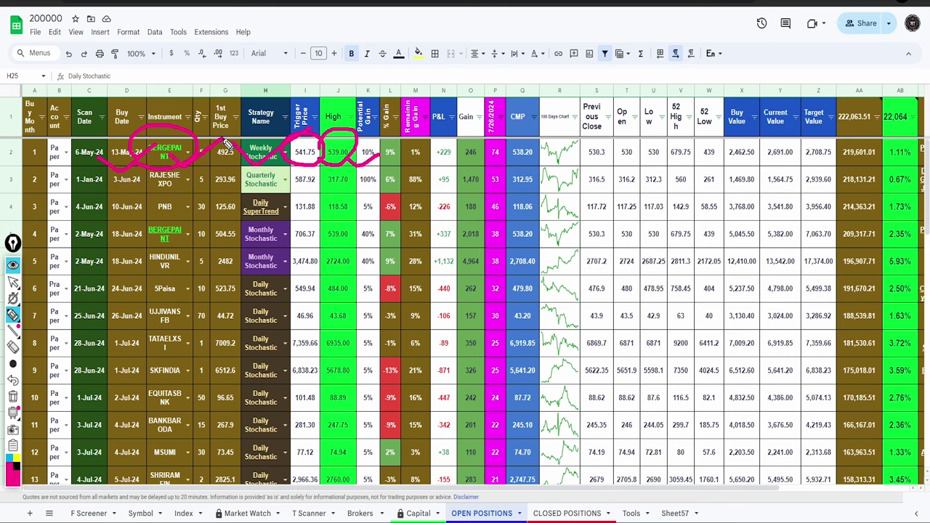
left_click_drag(224, 162, 310, 127)
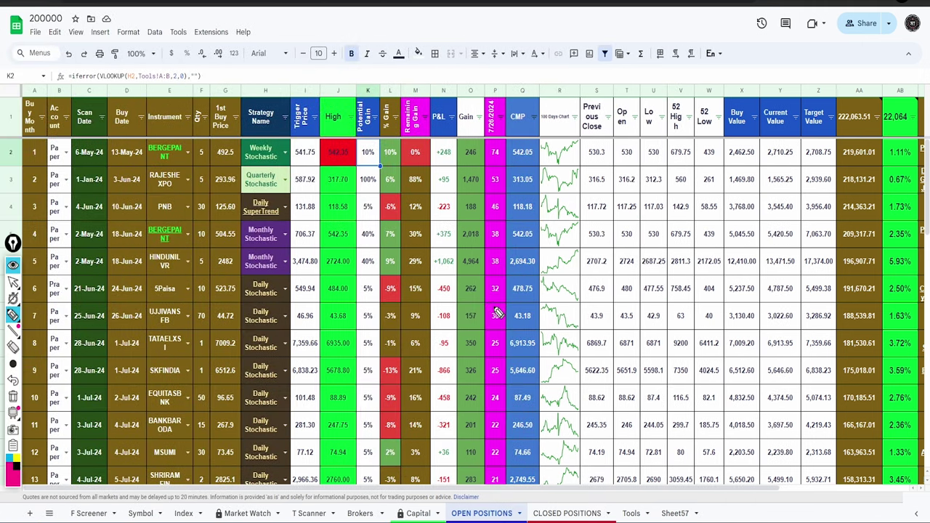
On the updated BERGEPAINT row, underline the name and pen-mark the trigger price, high, days held and percentage gain.
left_click_drag(125, 166, 197, 169)
mouse_move(288, 165)
left_mouse_down()
mouse_move(362, 129)
mouse_move(364, 119)
left_mouse_up()
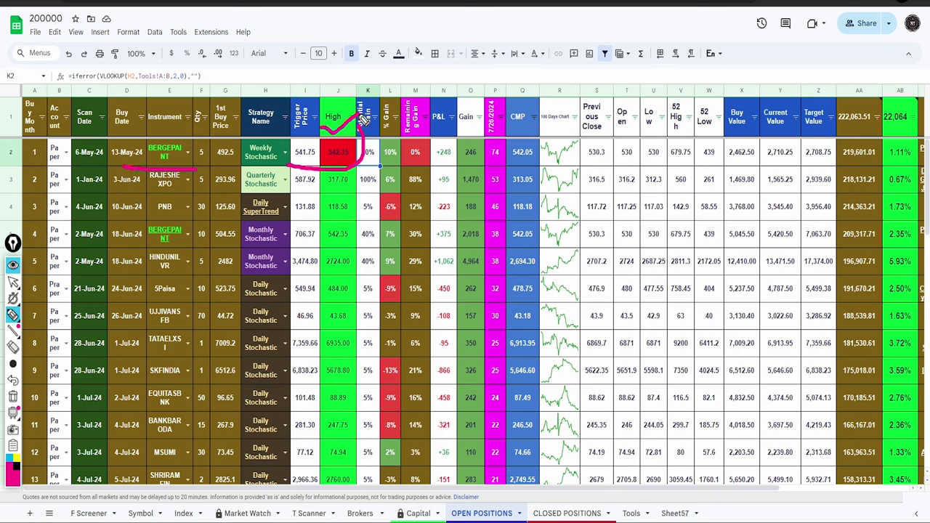
mouse_move(315, 145)
left_mouse_down()
mouse_move(283, 149)
mouse_move(312, 178)
mouse_move(318, 140)
mouse_move(382, 101)
left_mouse_up()
mouse_move(493, 135)
left_mouse_down()
mouse_move(512, 176)
mouse_move(497, 130)
mouse_move(560, 98)
left_mouse_up()
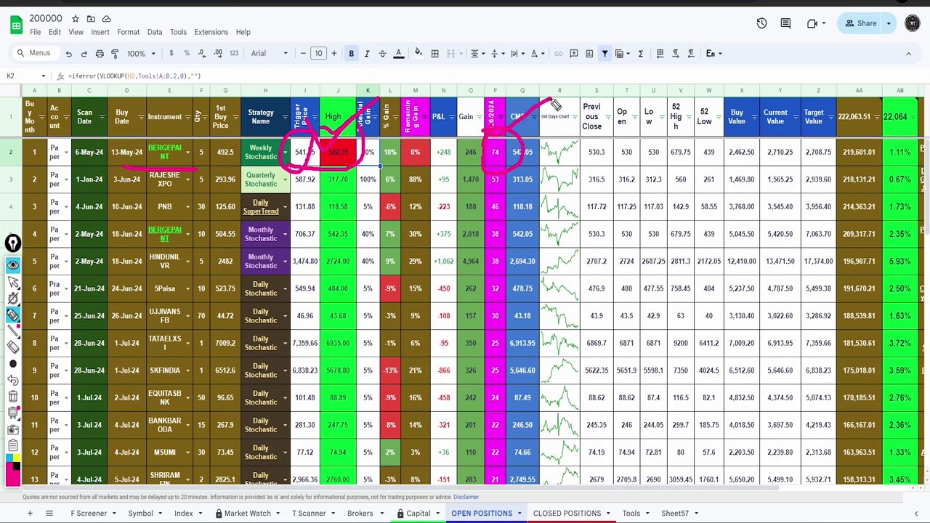
mouse_move(390, 177)
left_mouse_down()
mouse_move(418, 156)
mouse_move(378, 138)
mouse_move(439, 106)
left_mouse_up()
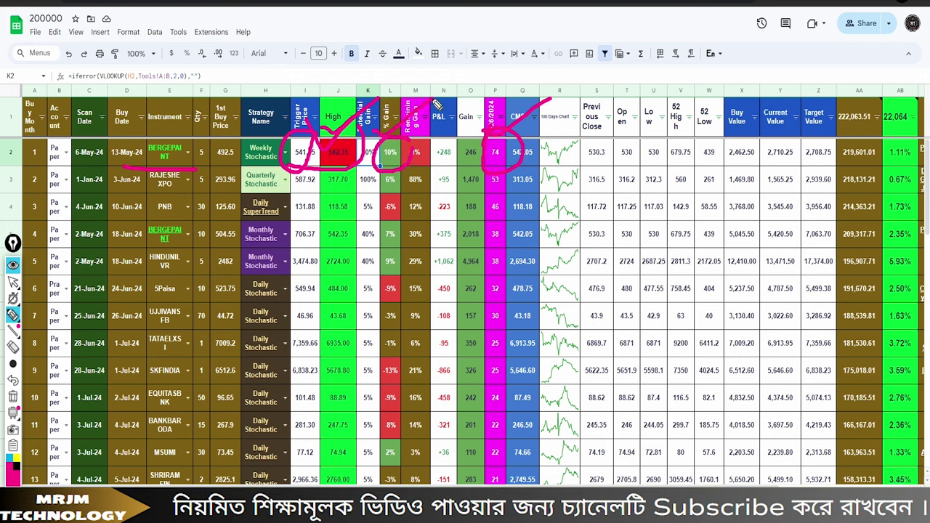
left_click_drag(154, 123, 206, 109)
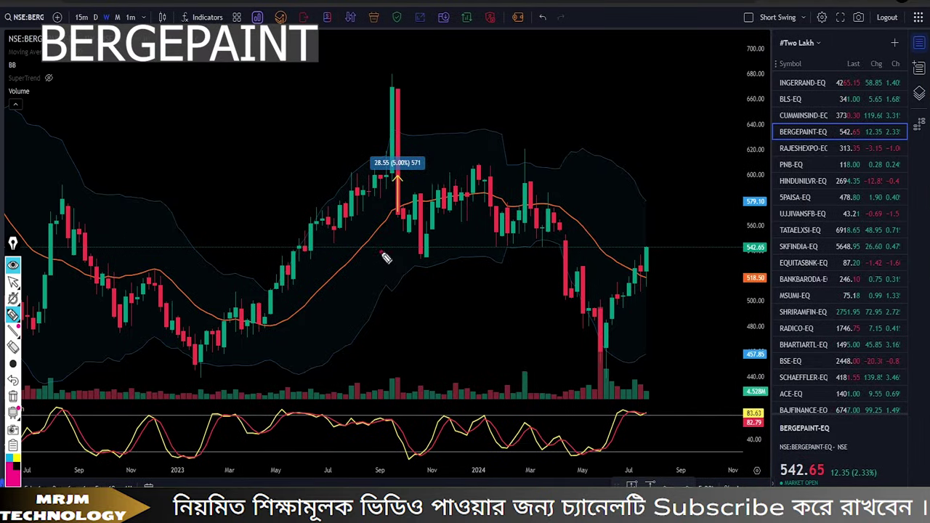
On the BERGEPAINT weekly chart, draw two large ticks, mark the May 2024 candle and its stochastic low, and clear the pen marks.
left_click_drag(385, 257, 541, 158)
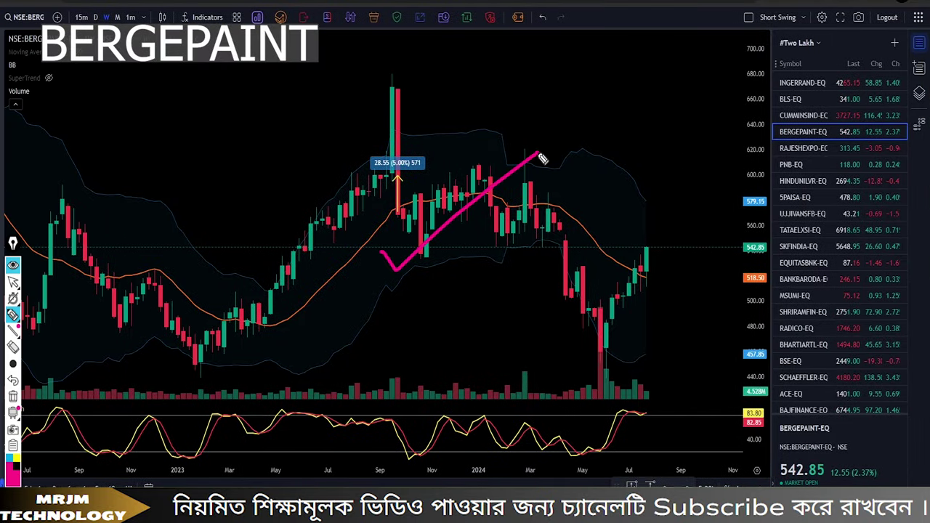
mouse_move(500, 190)
left_mouse_down()
mouse_move(527, 191)
mouse_move(691, 95)
left_mouse_up()
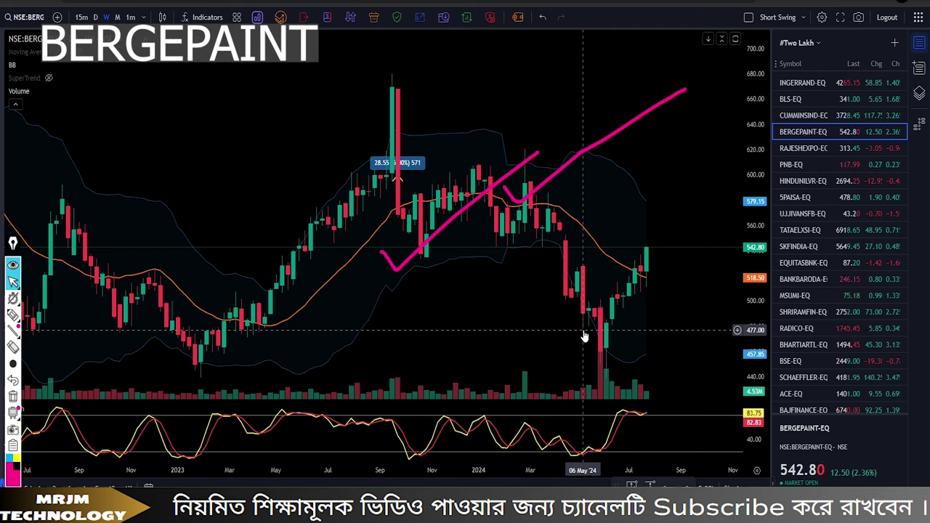
key("alt+shift+b")
mouse_move(562, 323)
left_mouse_down()
mouse_move(587, 309)
mouse_move(598, 328)
mouse_move(589, 465)
mouse_move(578, 450)
left_mouse_up()
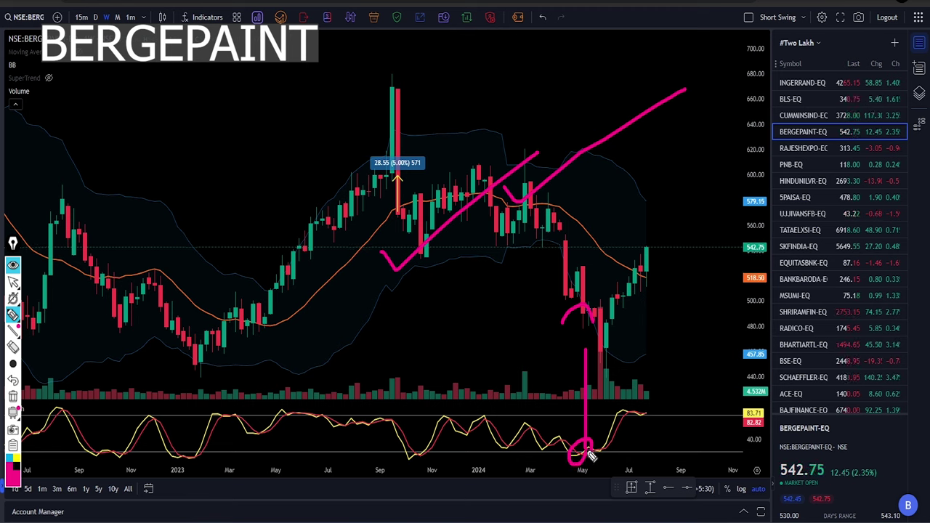
key("e")
Pen-mark the BERGEPAINT entry candle, the drop to the June low and the recovery to recent candles, and clear the marks.
mouse_move(593, 361)
left_mouse_down()
mouse_move(587, 314)
mouse_move(602, 314)
mouse_move(593, 299)
mouse_move(585, 312)
mouse_move(590, 320)
mouse_move(637, 271)
left_mouse_up()
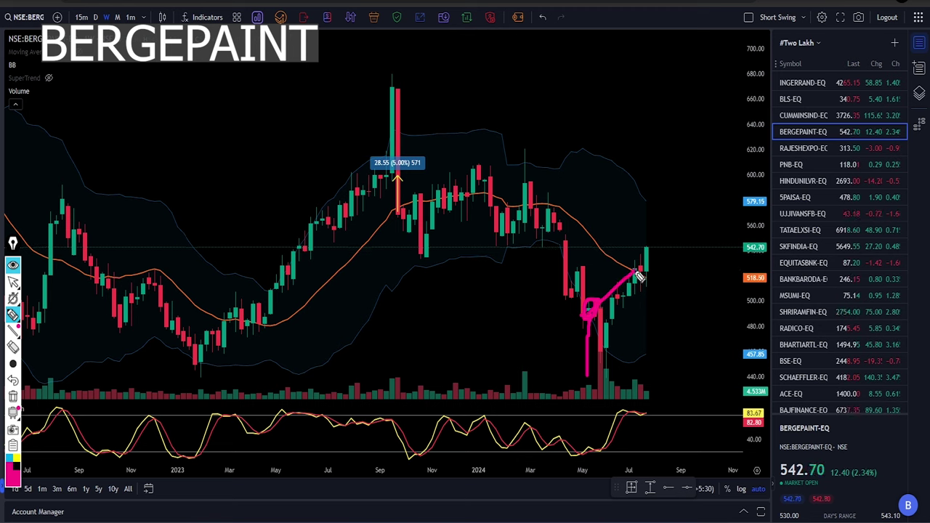
mouse_move(582, 323)
left_mouse_down()
mouse_move(597, 304)
mouse_move(610, 380)
mouse_move(606, 364)
mouse_move(599, 373)
mouse_move(617, 376)
mouse_move(608, 376)
mouse_move(645, 358)
left_mouse_up()
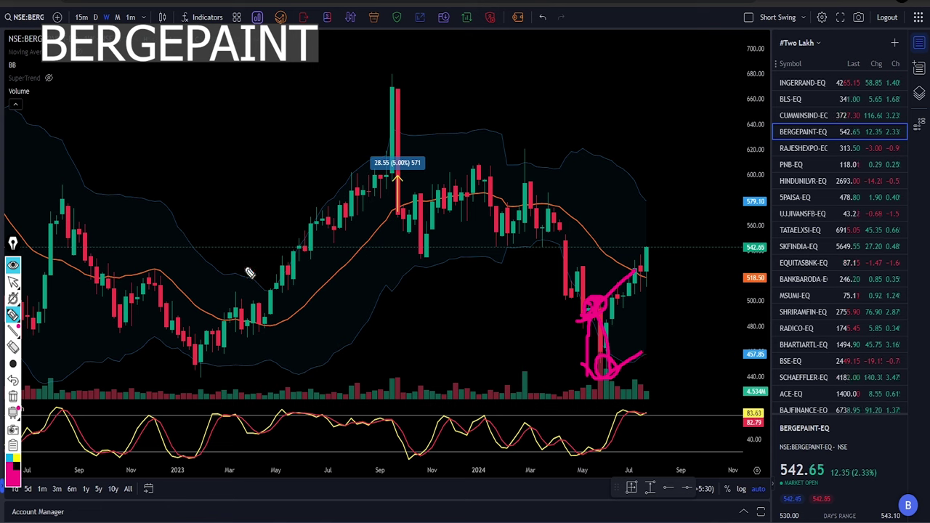
key("ctrl+z")
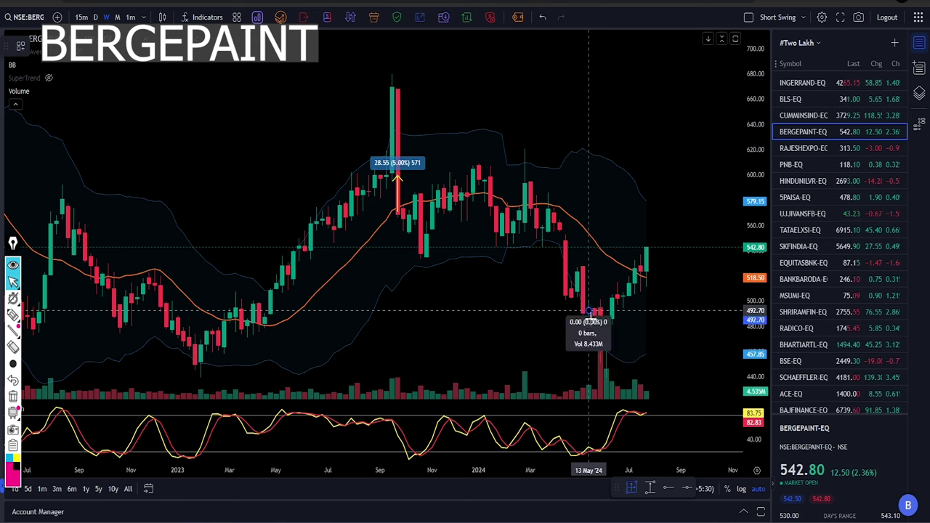
Measure the BERGEPAINT move from the 13 May '24 entry at 492.70 to the June low and up to 543.20 at the latest candle.
left_click_drag(589, 311, 606, 379)
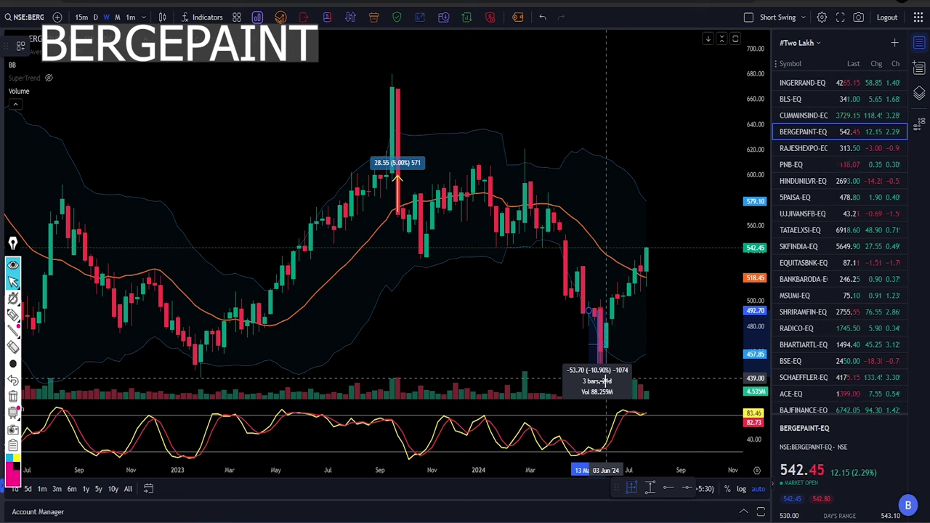
left_click_drag(606, 379, 652, 247)
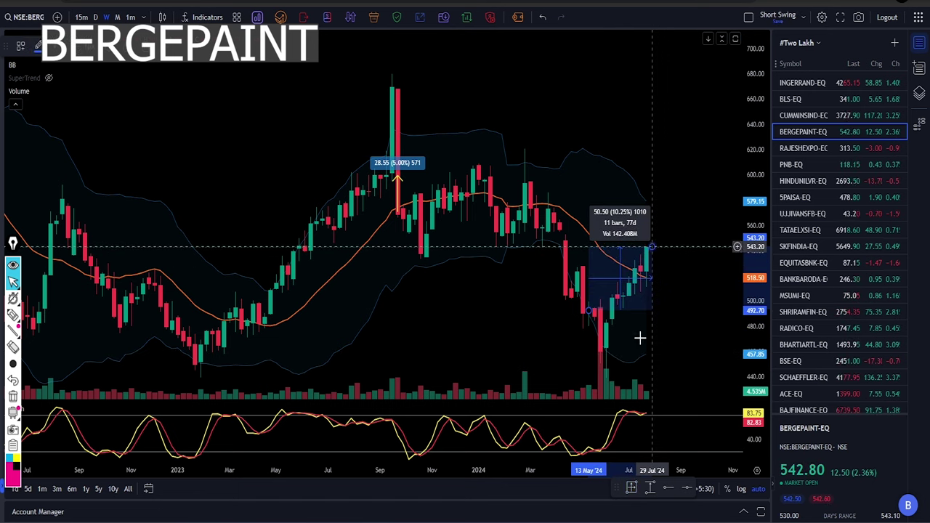
Draw a large tick over the recent recovery candles on the BERGEPAINT weekly chart.
left_click(12, 314)
left_click_drag(554, 315, 724, 248)
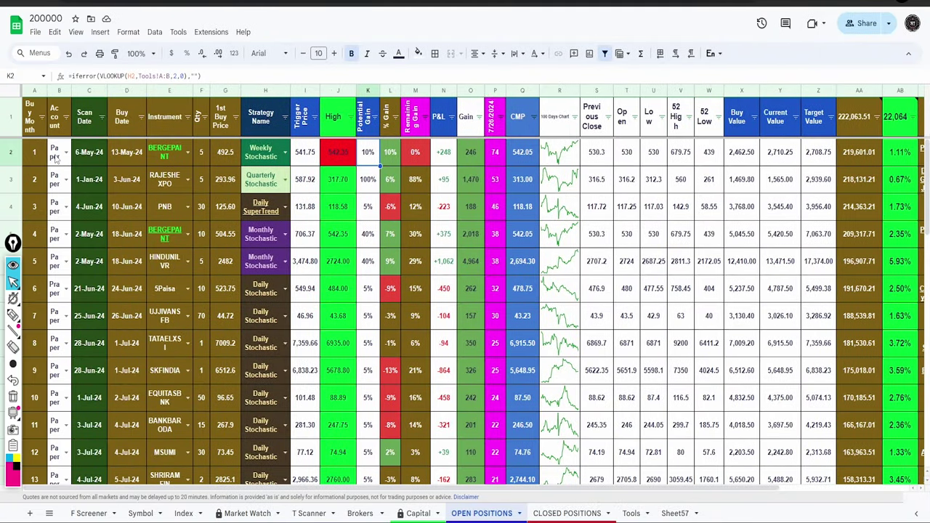
Copy the weekly BERGEPAINT trade into the next empty CLOSED POSITIONS row as values only and set its sell date to 26-Jul-24.
left_click_drag(56, 157, 306, 149)
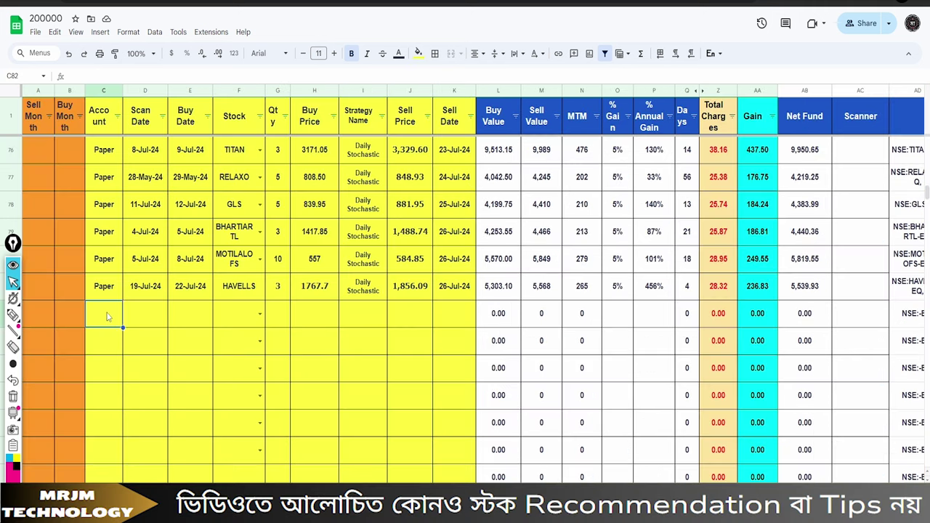
right_click(106, 316)
mouse_move(249, 175)
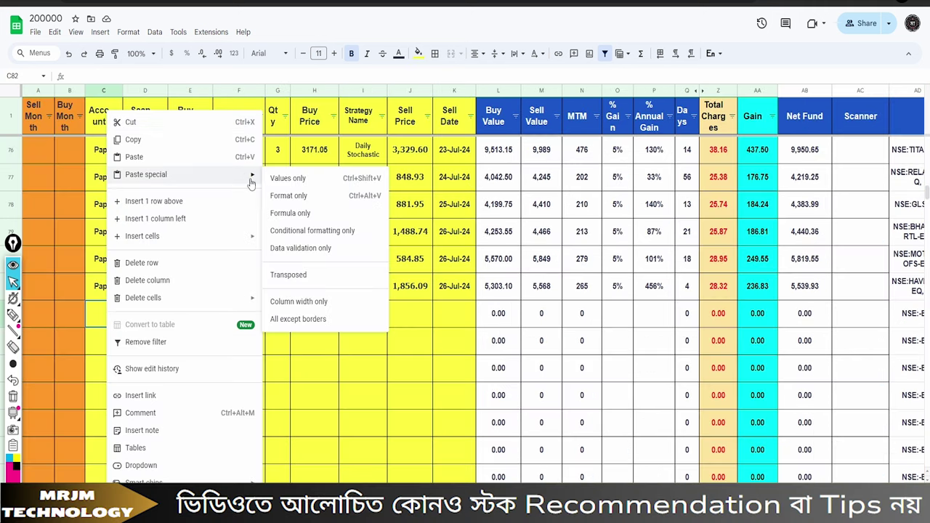
left_click(291, 181)
double_click(454, 317)
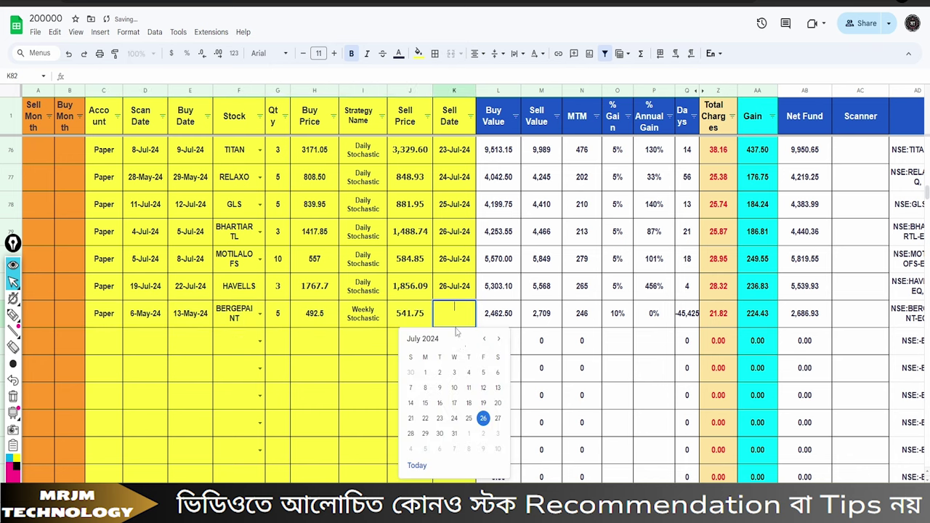
left_click(484, 420)
On the closed BERGEPAINT row, circle the days held, percentage gain, buy value, MTM and gain with the pen.
mouse_move(676, 328)
left_mouse_down()
mouse_move(705, 323)
mouse_move(681, 314)
mouse_move(685, 302)
left_mouse_up()
mouse_move(612, 328)
left_mouse_down()
mouse_move(623, 331)
mouse_move(621, 305)
mouse_move(617, 333)
left_mouse_up()
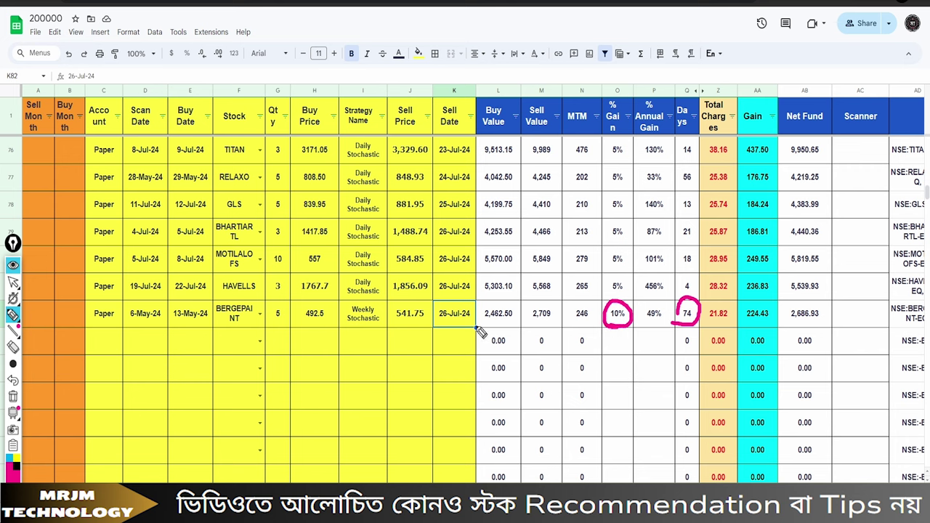
mouse_move(477, 327)
left_mouse_down()
mouse_move(495, 336)
mouse_move(519, 301)
mouse_move(479, 313)
mouse_move(481, 325)
left_mouse_up()
mouse_move(571, 324)
left_mouse_down()
mouse_move(594, 333)
mouse_move(600, 298)
mouse_move(572, 326)
left_mouse_up()
mouse_move(696, 303)
left_mouse_down()
mouse_move(705, 329)
mouse_move(726, 316)
mouse_move(764, 339)
mouse_move(776, 302)
mouse_move(743, 325)
mouse_move(813, 285)
left_mouse_up()
left_click_drag(755, 330, 751, 307)
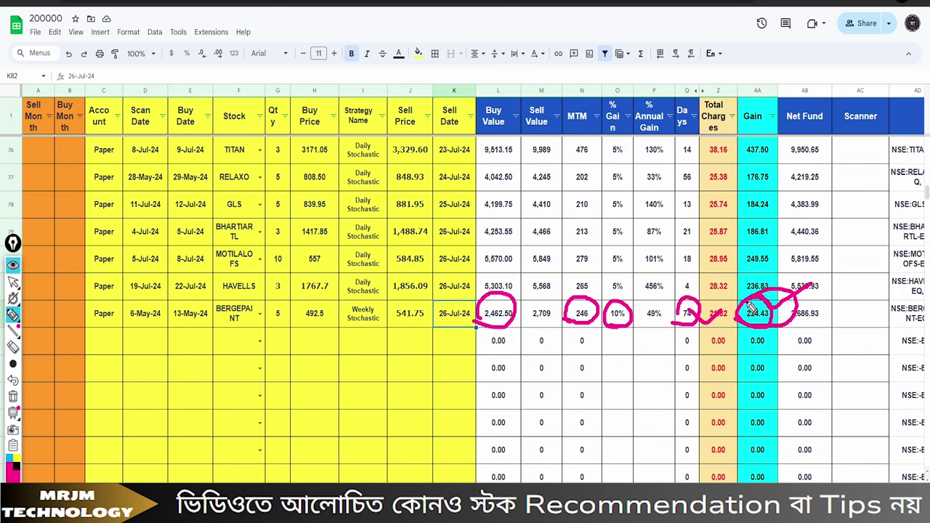
Draw large ticks across the closed BERGEPAINT row and a wide circle around its gain.
left_click_drag(656, 307, 737, 294)
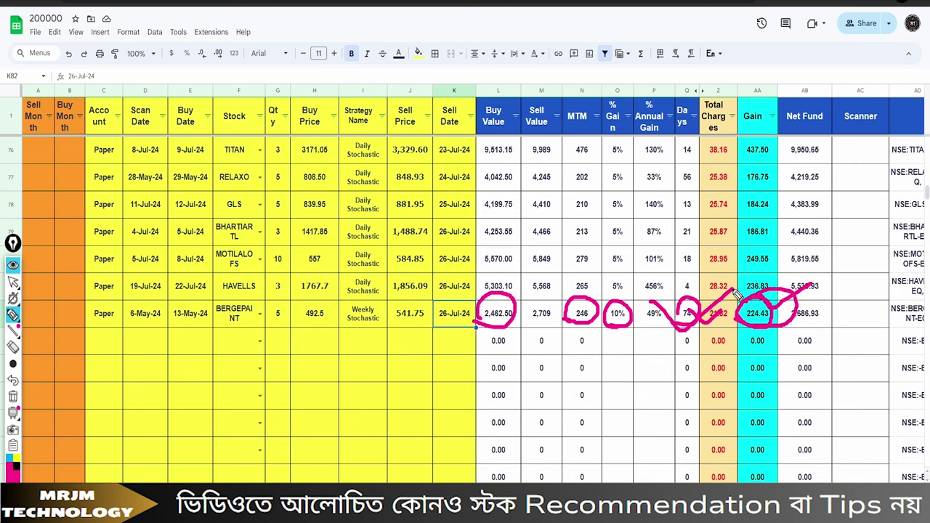
left_click_drag(732, 318, 863, 277)
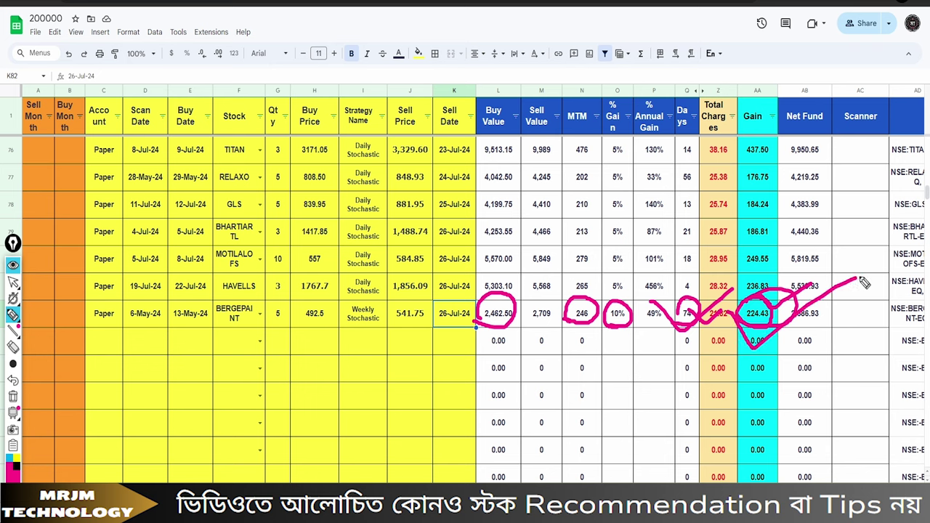
mouse_move(803, 281)
left_mouse_down()
mouse_move(713, 295)
mouse_move(806, 349)
left_mouse_up()
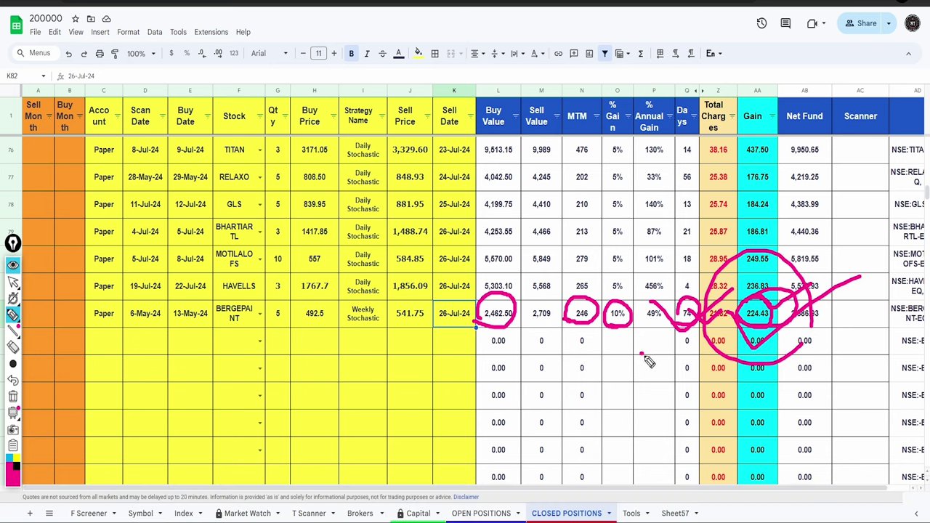
left_click_drag(644, 355, 808, 325)
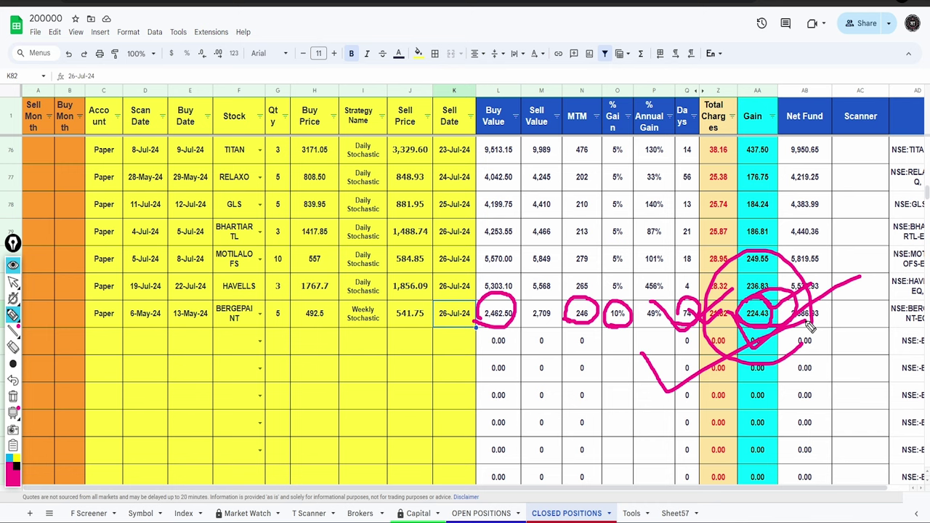
mouse_move(814, 336)
left_mouse_down()
mouse_move(666, 222)
mouse_move(791, 368)
left_mouse_up()
left_click_drag(615, 336, 632, 356)
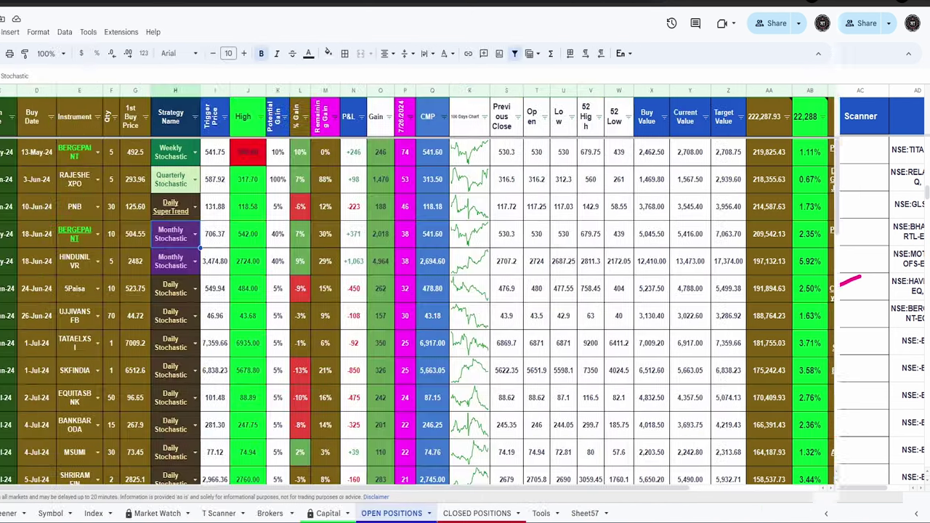
Clear the weekly BERGEPAINT entry from scan date to strategy name in OPEN POSITIONS and sort the sheet A to Z by buy date.
left_click_drag(89, 152, 276, 151)
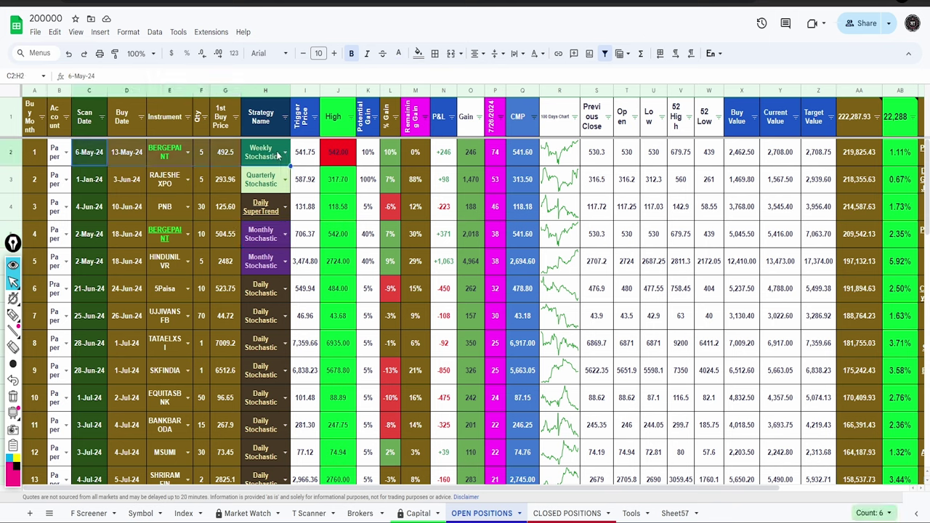
key("Delete")
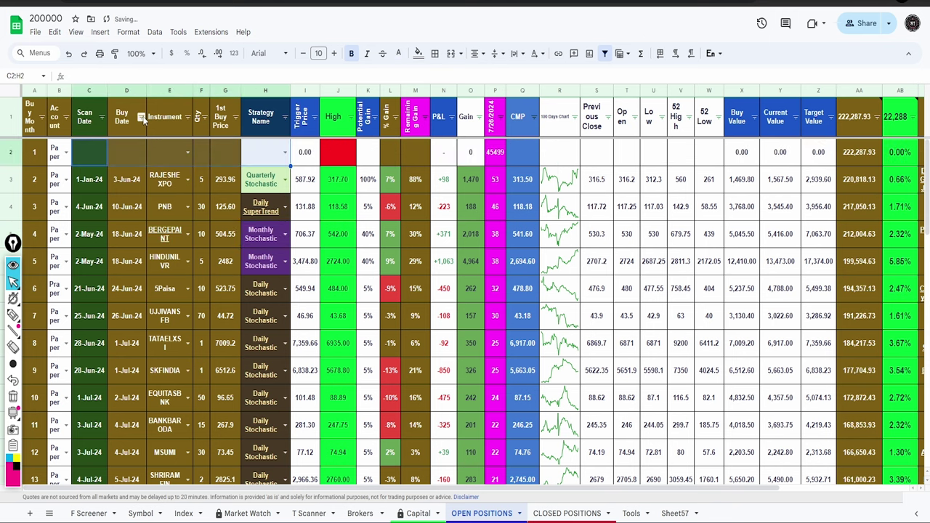
left_click(142, 117)
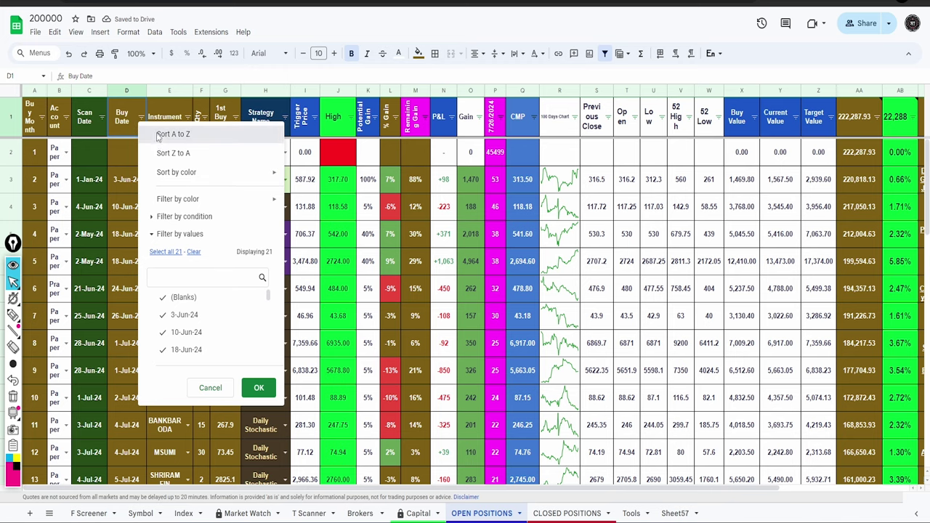
left_click(160, 135)
Circle the remaining BERGEPAINT position's name, Monthly Stochastic strategy and 40% potential gain, undo the marks, and draw a tick across the row.
mouse_move(154, 219)
left_mouse_down()
mouse_move(171, 183)
mouse_move(147, 209)
mouse_move(158, 224)
mouse_move(173, 217)
left_mouse_up()
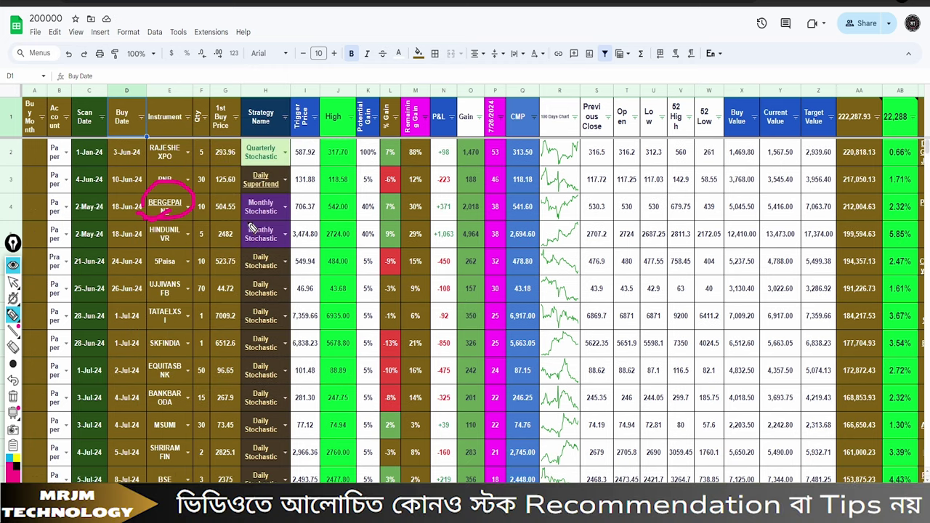
mouse_move(249, 223)
left_mouse_down()
mouse_move(300, 206)
mouse_move(242, 206)
left_mouse_up()
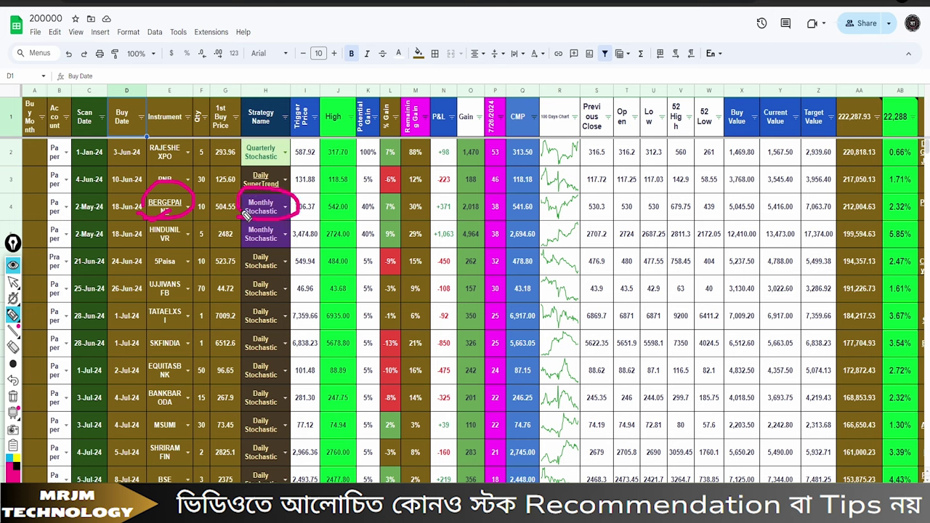
mouse_move(357, 218)
left_mouse_down()
mouse_move(384, 204)
mouse_move(353, 215)
mouse_move(386, 223)
mouse_move(426, 194)
left_mouse_up()
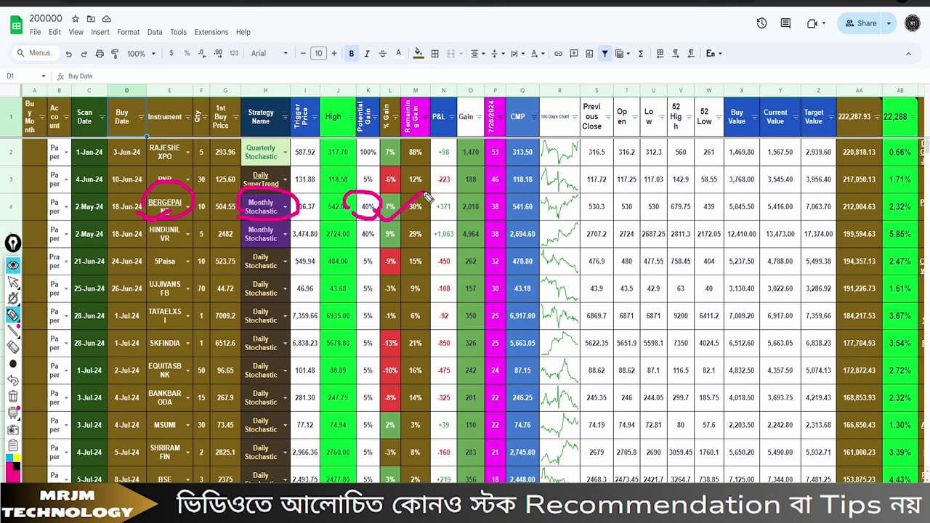
key("ctrl+z")
key("ctrl+z")
key("ctrl+z")
mouse_move(343, 198)
left_mouse_down()
mouse_move(367, 224)
mouse_move(408, 190)
mouse_move(436, 211)
mouse_move(494, 188)
left_mouse_up()
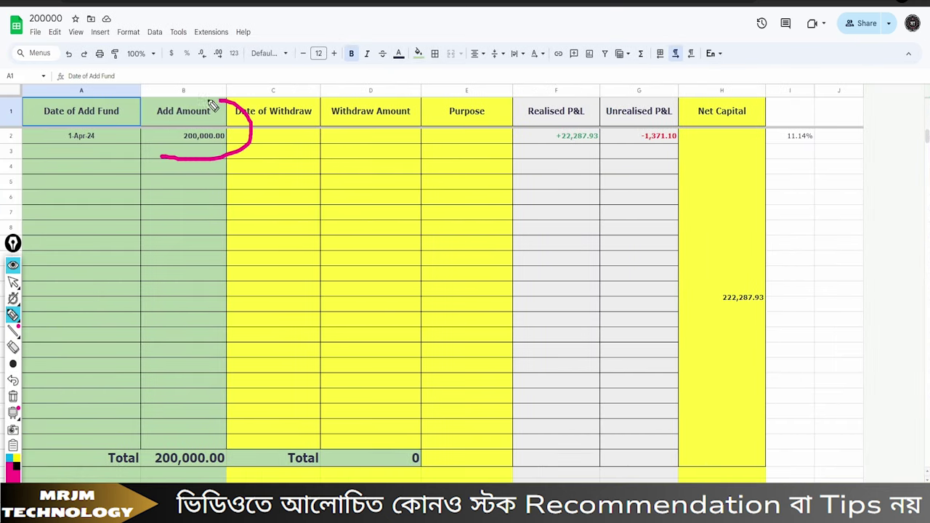
On the Capital sheet, circle the added fund and its date, realised P&L, return percentage and unrealised P&L, and clear the pen marks.
mouse_move(210, 95)
left_mouse_down()
mouse_move(189, 149)
mouse_move(155, 156)
mouse_move(223, 143)
left_mouse_up()
mouse_move(58, 153)
left_mouse_down()
mouse_move(97, 160)
mouse_move(42, 117)
mouse_move(86, 161)
left_mouse_up()
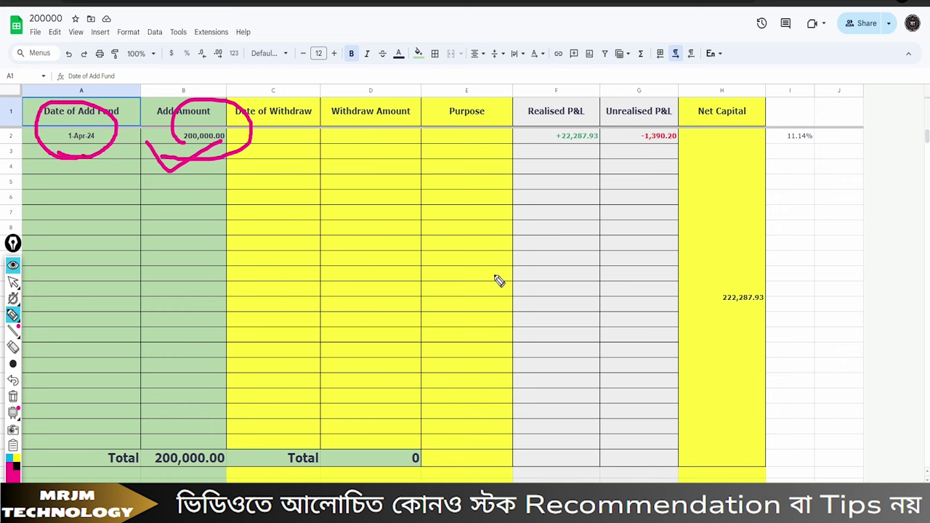
left_click_drag(492, 275, 571, 156)
mouse_move(545, 117)
left_mouse_down()
mouse_move(544, 162)
mouse_move(612, 121)
mouse_move(558, 113)
left_mouse_up()
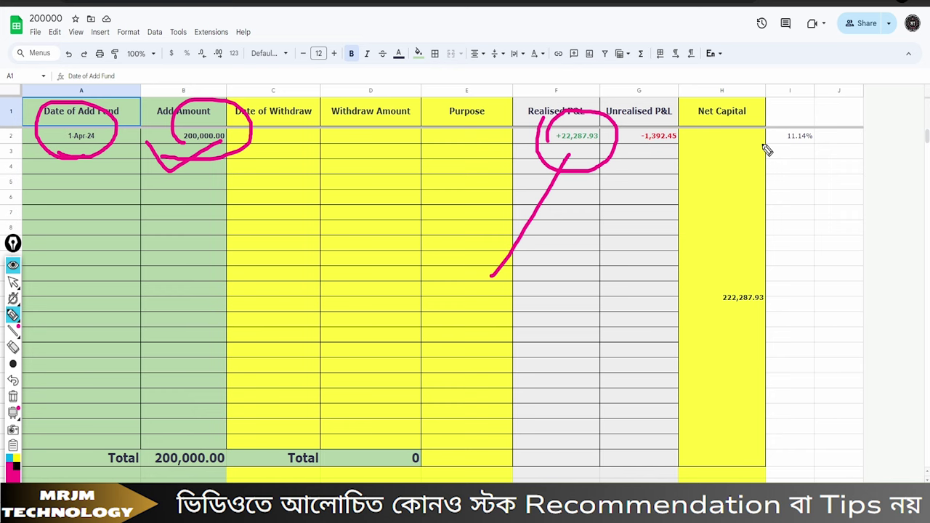
mouse_move(767, 146)
left_mouse_down()
mouse_move(826, 146)
mouse_move(778, 135)
mouse_move(793, 114)
mouse_move(849, 90)
left_mouse_up()
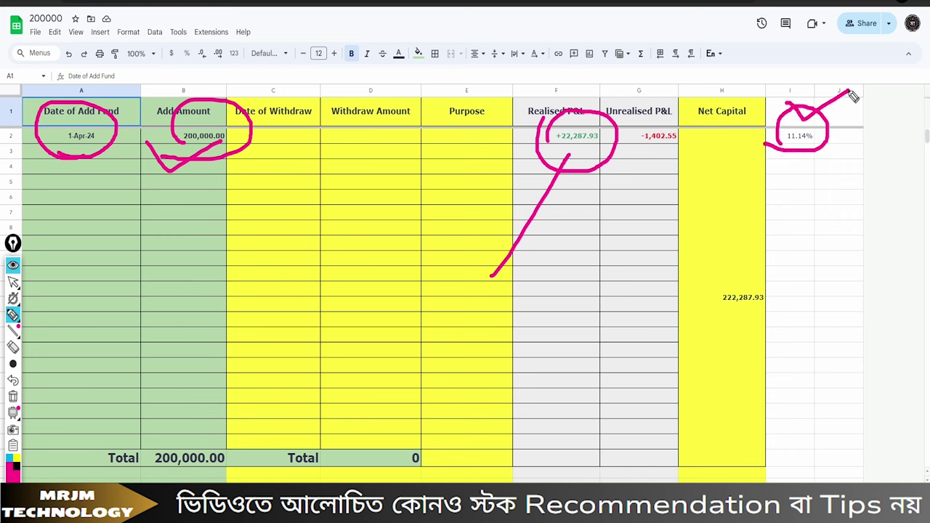
mouse_move(633, 150)
left_mouse_down()
mouse_move(671, 177)
mouse_move(639, 114)
mouse_move(640, 165)
left_mouse_up()
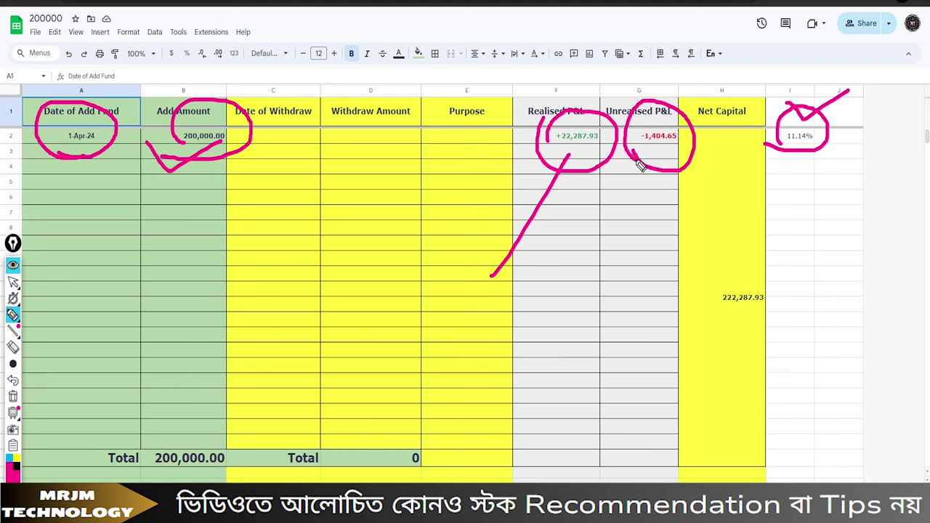
left_click_drag(436, 228, 616, 229)
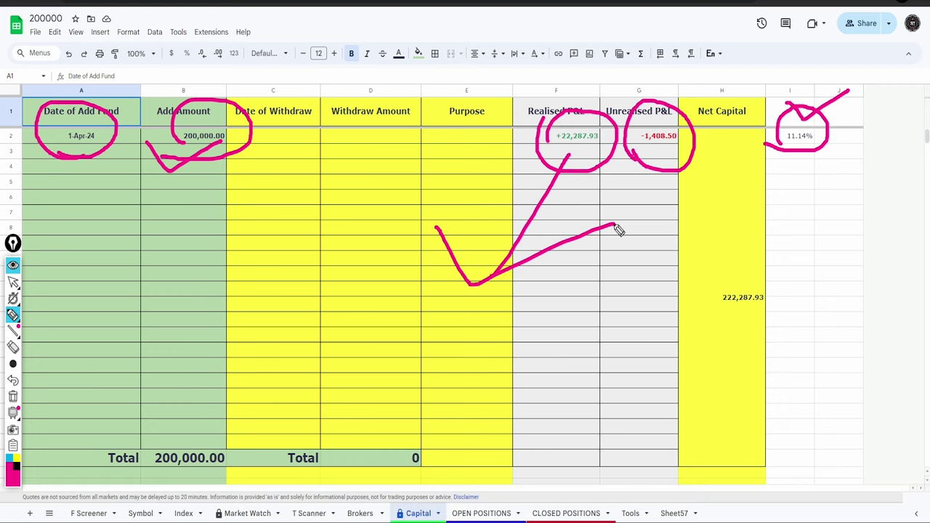
key("Escape")
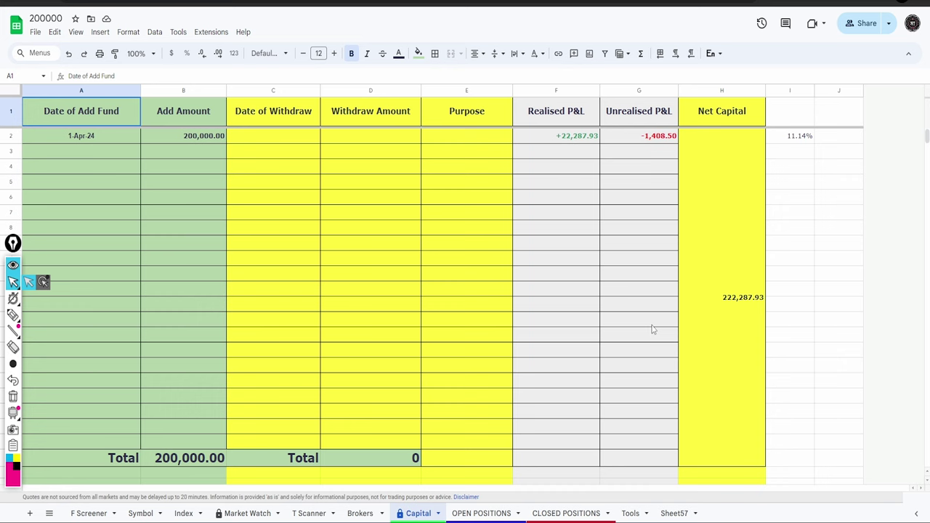
Return to the OPEN POSITIONS sheet and review the remaining trades.
key("ctrl+shift+Page_Down")
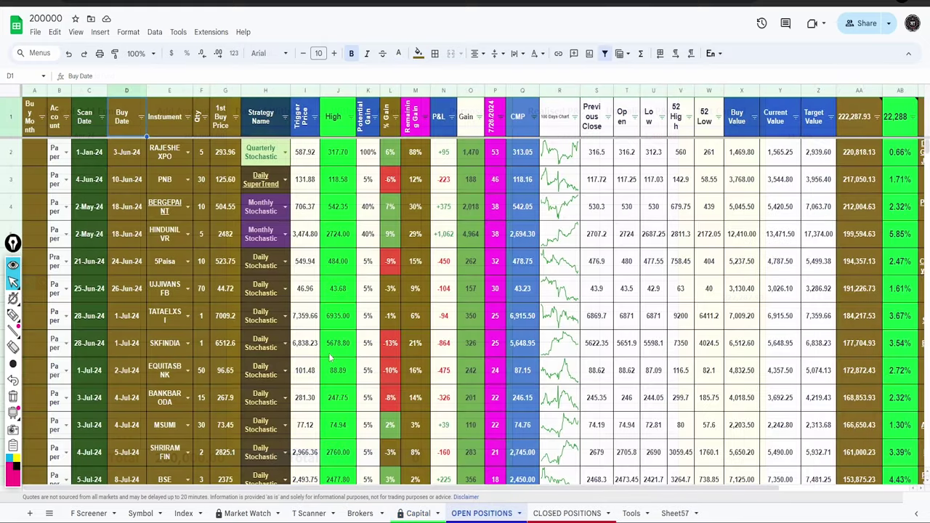
scroll(329, 356, "down", 5)
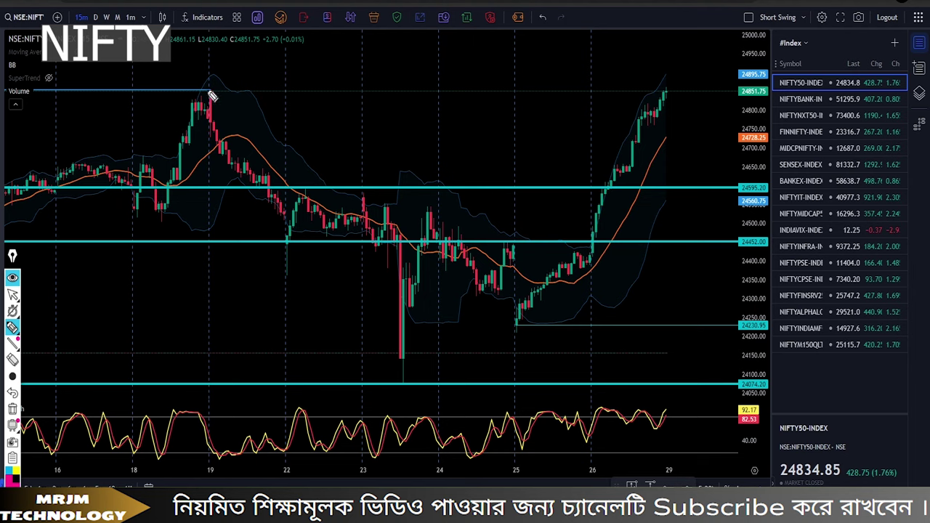
On the NIFTY 15-minute chart, pen-mark the decline from the 19th, the base before the 26th, and the 24452.00 and 24595.20 levels.
mouse_move(234, 94)
left_mouse_down()
mouse_move(226, 82)
mouse_move(195, 122)
mouse_move(225, 89)
mouse_move(396, 247)
mouse_move(454, 276)
left_mouse_up()
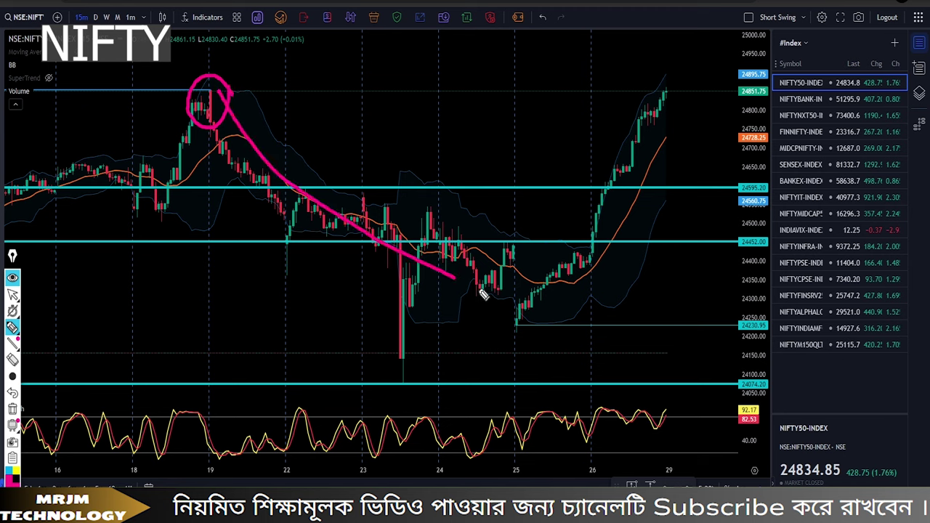
left_click_drag(569, 256, 503, 277)
left_click_drag(514, 100, 702, 99)
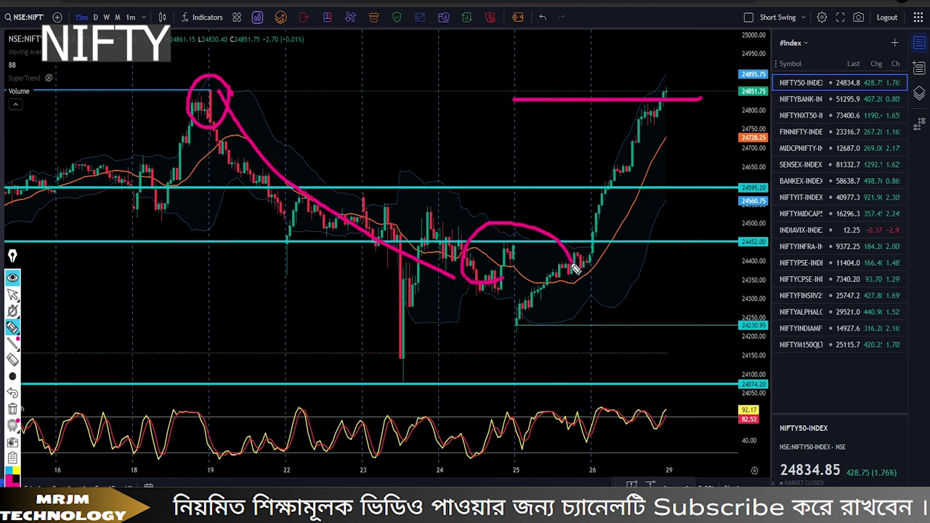
mouse_move(573, 251)
left_mouse_down()
mouse_move(783, 248)
mouse_move(746, 249)
left_mouse_up()
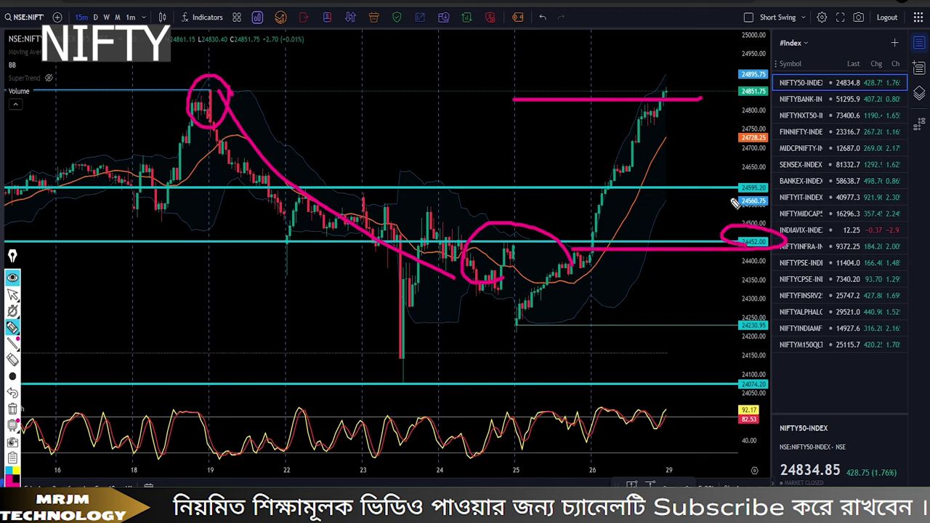
mouse_move(730, 202)
left_mouse_down()
mouse_move(784, 183)
mouse_move(736, 196)
left_mouse_up()
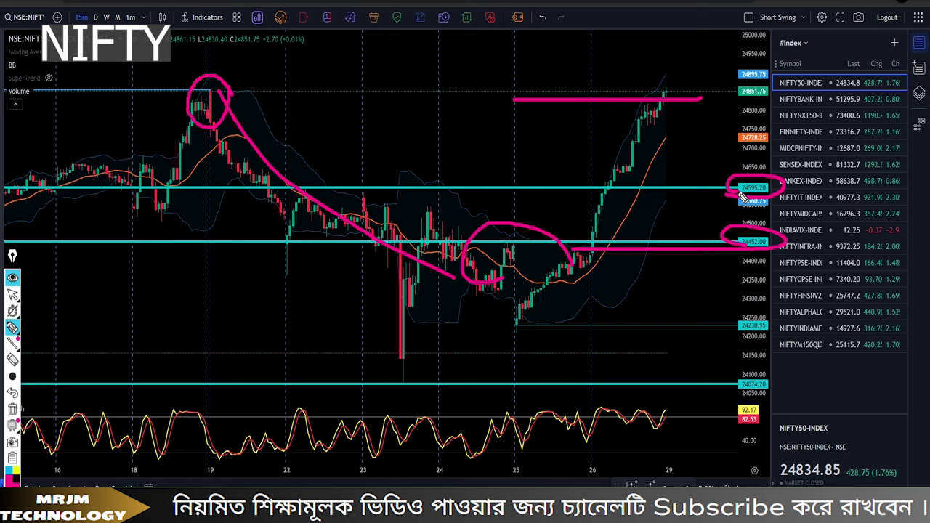
Trace the 26th's NIFTY rally, underline and circle the 19th's high, and mark the whole dip-and-recovery zone with a large circle and tick.
mouse_move(595, 224)
left_mouse_down()
mouse_move(613, 185)
mouse_move(614, 198)
mouse_move(646, 168)
mouse_move(618, 180)
mouse_move(675, 94)
left_mouse_up()
mouse_move(148, 90)
left_mouse_down()
mouse_move(235, 91)
mouse_move(236, 121)
mouse_move(298, 210)
left_mouse_up()
left_click_drag(591, 265, 684, 79)
mouse_move(493, 338)
left_mouse_down()
mouse_move(400, 51)
mouse_move(535, 300)
left_mouse_up()
left_click_drag(339, 251, 347, 263)
left_click_drag(372, 302, 586, 189)
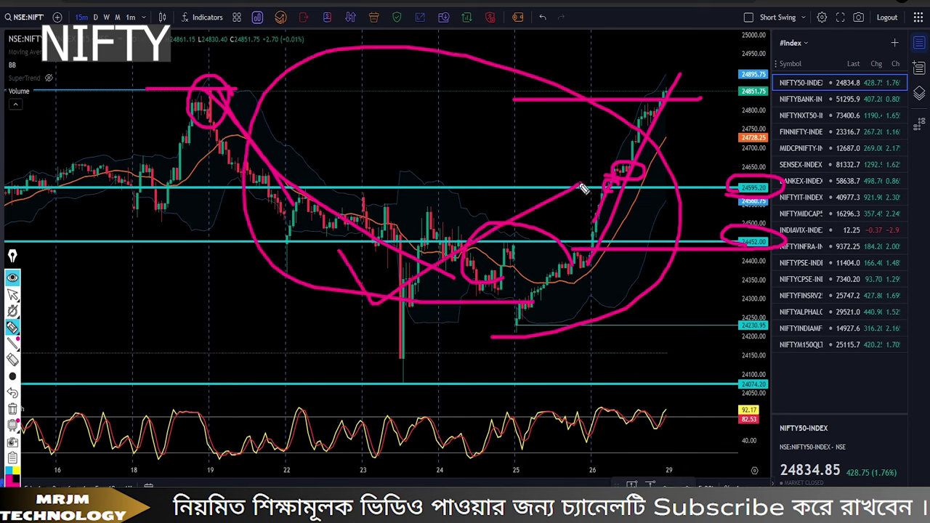
mouse_move(237, 91)
left_mouse_down()
mouse_move(205, 136)
mouse_move(223, 94)
left_mouse_up()
left_click_drag(691, 84, 688, 106)
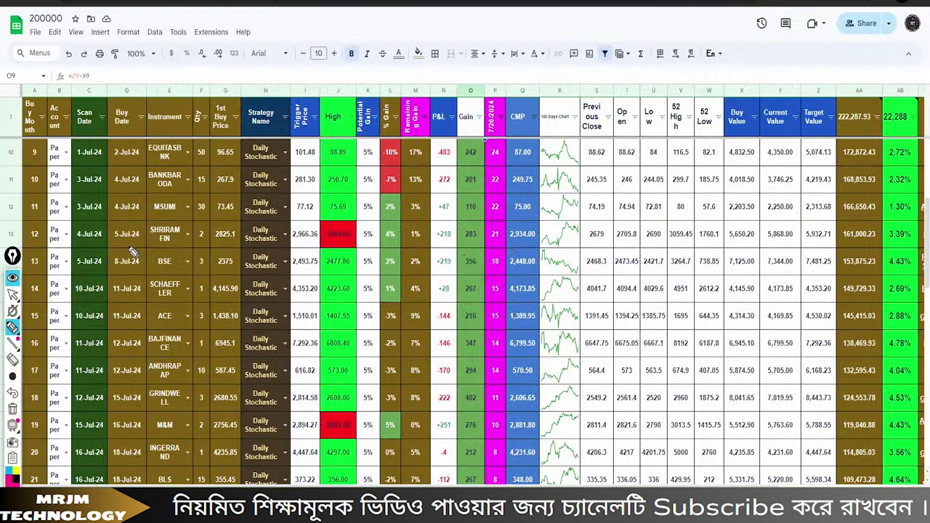
In OPEN POSITIONS, pen-mark the SHRIRAMFIN and M&M rows, circling their red highs and buy dates and ticking the M&M name.
mouse_move(128, 248)
left_mouse_down()
mouse_move(405, 188)
mouse_move(281, 223)
left_mouse_up()
mouse_move(405, 413)
left_mouse_down()
mouse_move(331, 374)
mouse_move(389, 434)
left_mouse_up()
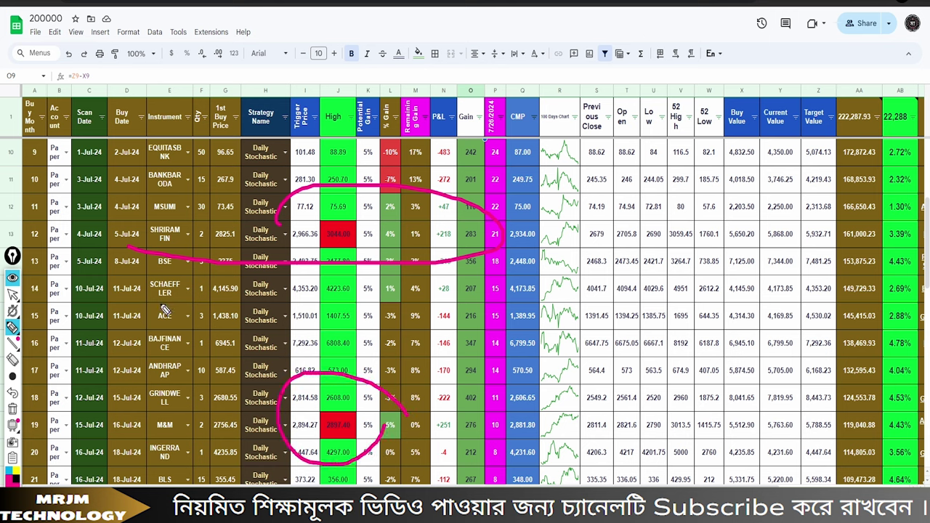
mouse_move(110, 245)
left_mouse_down()
mouse_move(190, 250)
mouse_move(146, 218)
mouse_move(137, 248)
left_mouse_up()
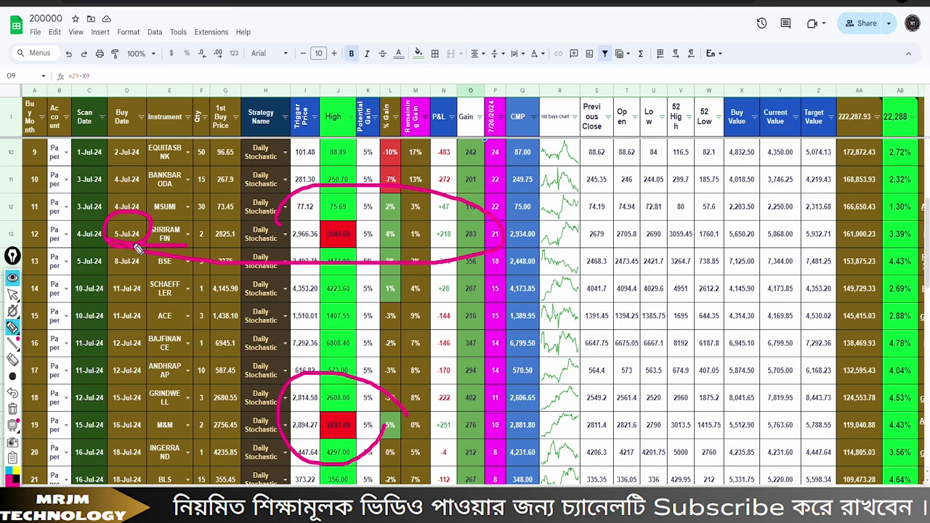
left_click_drag(146, 425, 216, 404)
mouse_move(113, 441)
left_mouse_down()
mouse_move(154, 420)
mouse_move(109, 439)
left_mouse_up()
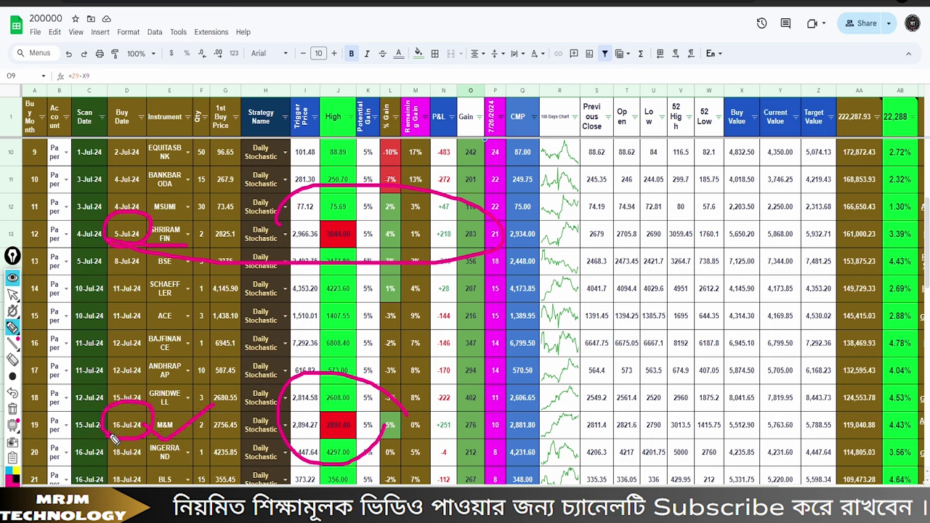
Pen-mark a tick under the SHRIRAMFIN row, a circle around its 5% potential gain, and a tick above the M&M row.
left_click_drag(106, 275, 260, 210)
mouse_move(367, 236)
left_mouse_down()
mouse_move(360, 258)
mouse_move(355, 229)
left_mouse_up()
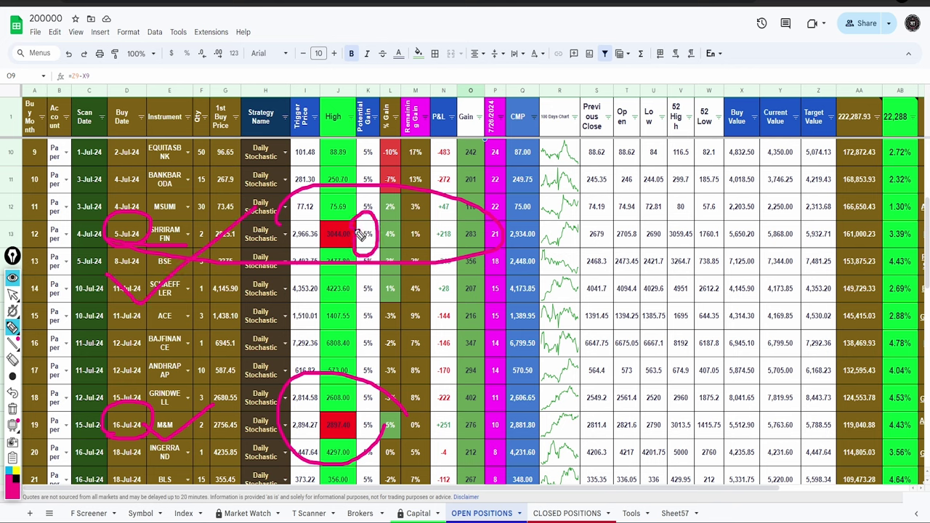
left_click_drag(331, 372, 445, 357)
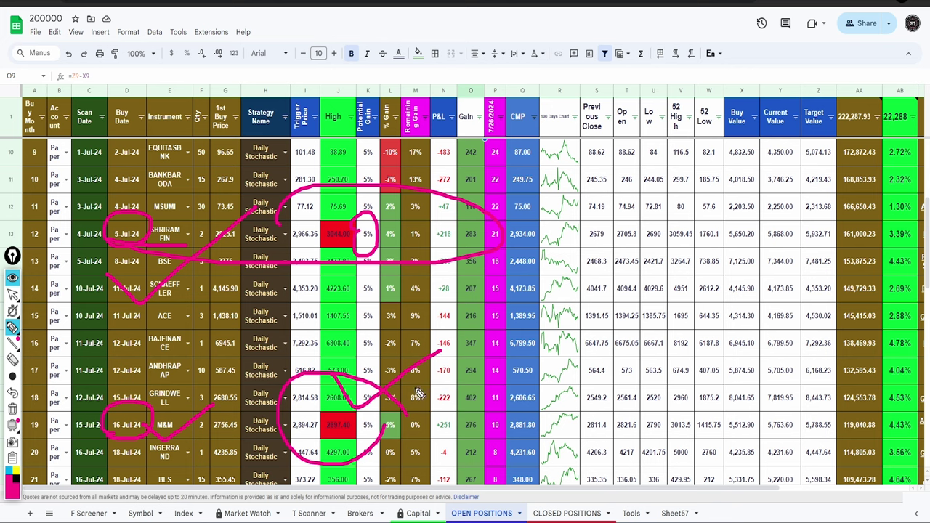
Copy the SHRIRAMFIN and M&M trades, account through trigger price, as values only into CLOSED POSITIONS from row 83, with sell dates 26-Jul-24.
left_click(12, 294)
left_click_drag(57, 240, 307, 242)
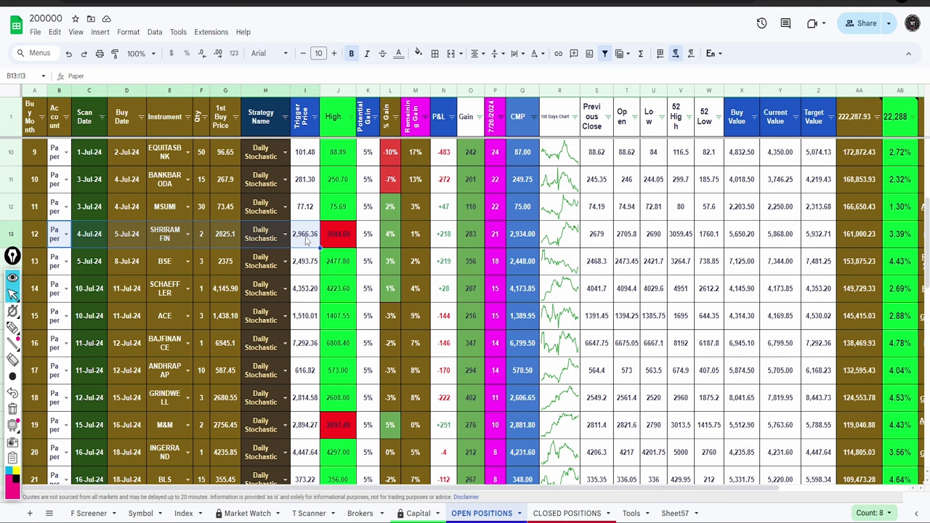
left_click_drag(65, 428, 69, 427)
left_click_drag(69, 427, 301, 428)
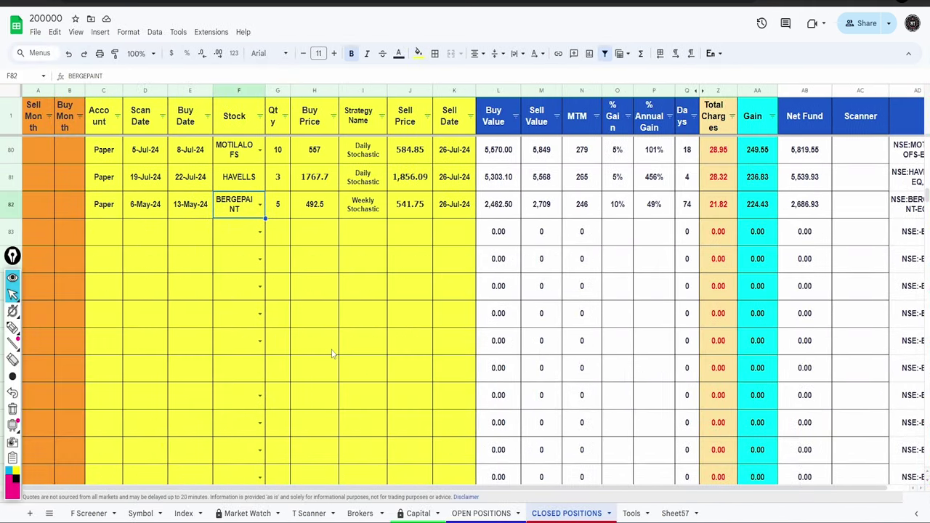
right_click(106, 235)
mouse_move(164, 182)
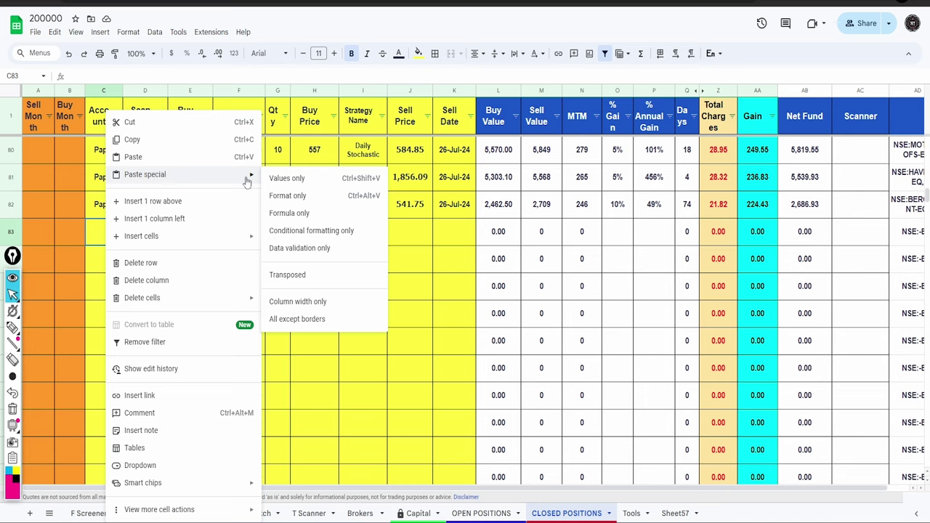
left_click(284, 178)
double_click(449, 232)
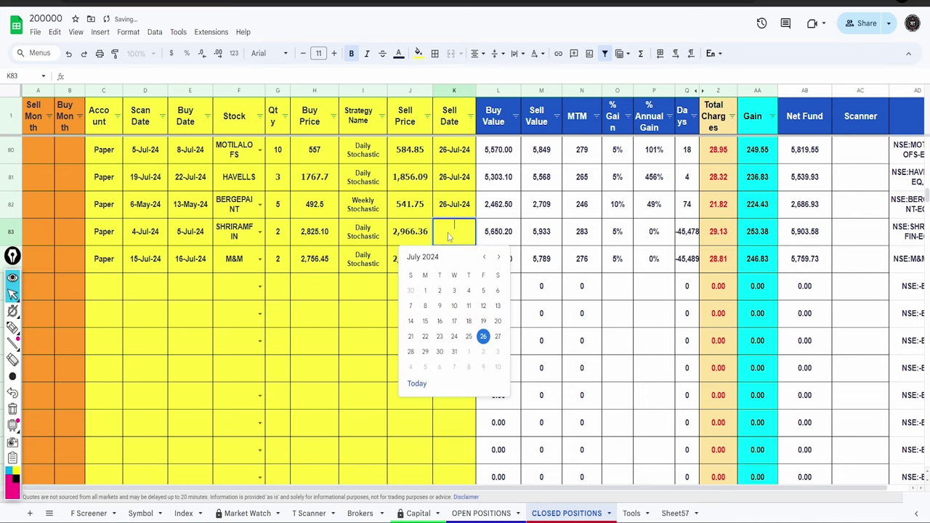
left_click(483, 336)
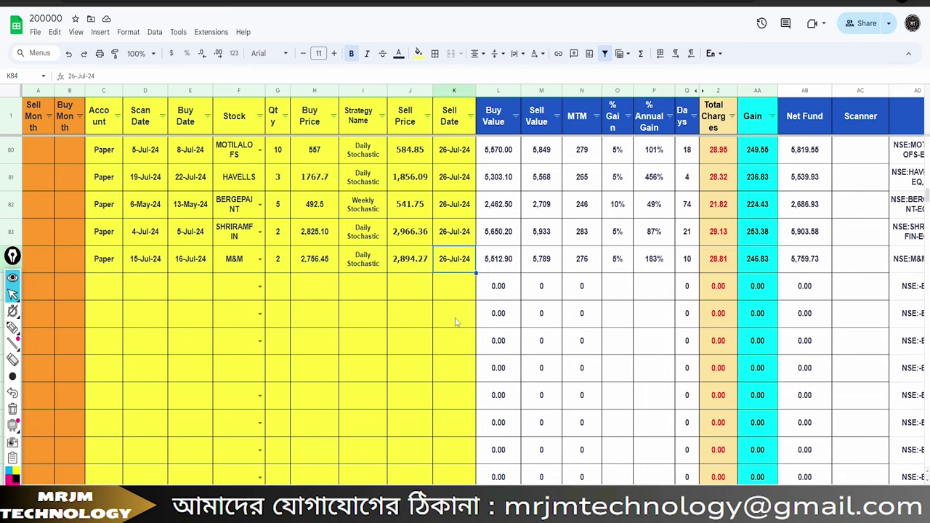
In CLOSED POSITIONS, pen-mark the 26-Jul-24 sell dates, their stocks and percentage gains, highlighting BERGEPAINT's gain and holding days.
scroll(456, 322, "up", 2)
left_click(12, 327)
mouse_move(434, 161)
left_mouse_down()
mouse_move(441, 331)
mouse_move(490, 212)
mouse_move(489, 161)
mouse_move(501, 164)
left_mouse_up()
mouse_move(594, 161)
left_mouse_down()
mouse_move(610, 341)
mouse_move(638, 158)
mouse_move(650, 151)
left_mouse_up()
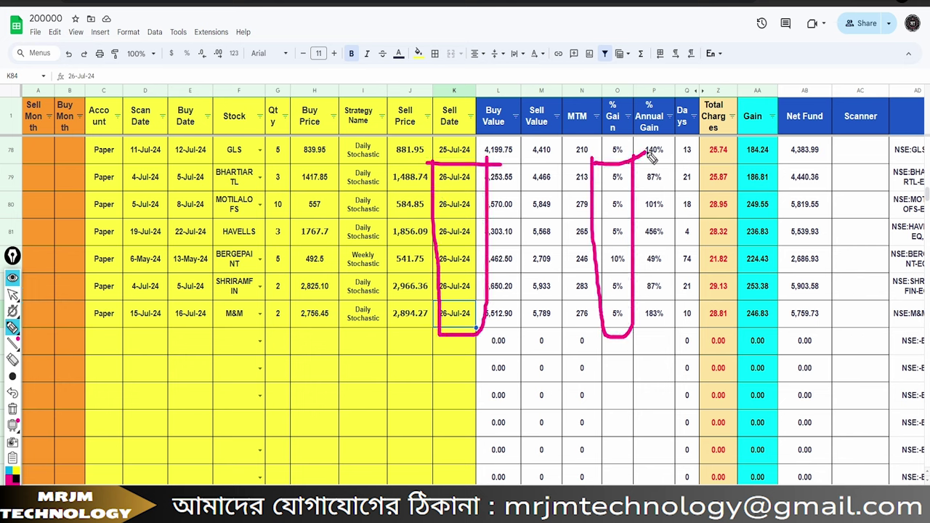
mouse_move(633, 252)
left_mouse_down()
mouse_move(608, 280)
mouse_move(640, 261)
mouse_move(711, 262)
left_mouse_up()
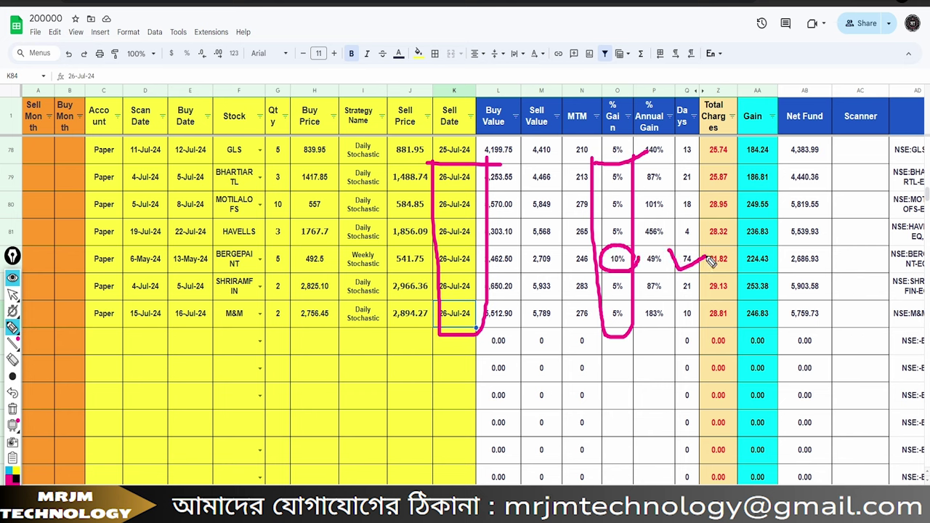
mouse_move(205, 149)
left_mouse_down()
mouse_move(196, 306)
mouse_move(274, 180)
mouse_move(290, 190)
mouse_move(382, 155)
mouse_move(395, 221)
mouse_move(484, 187)
left_mouse_up()
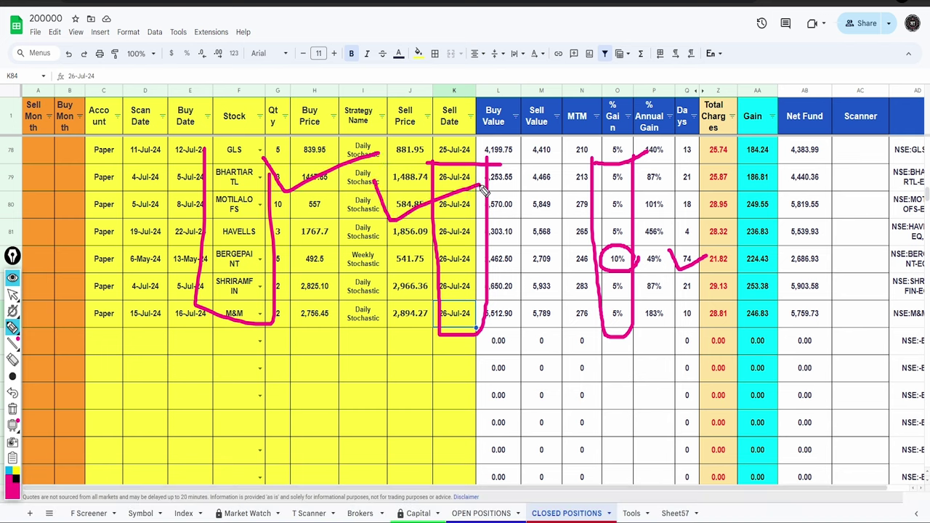
left_click_drag(343, 281, 487, 221)
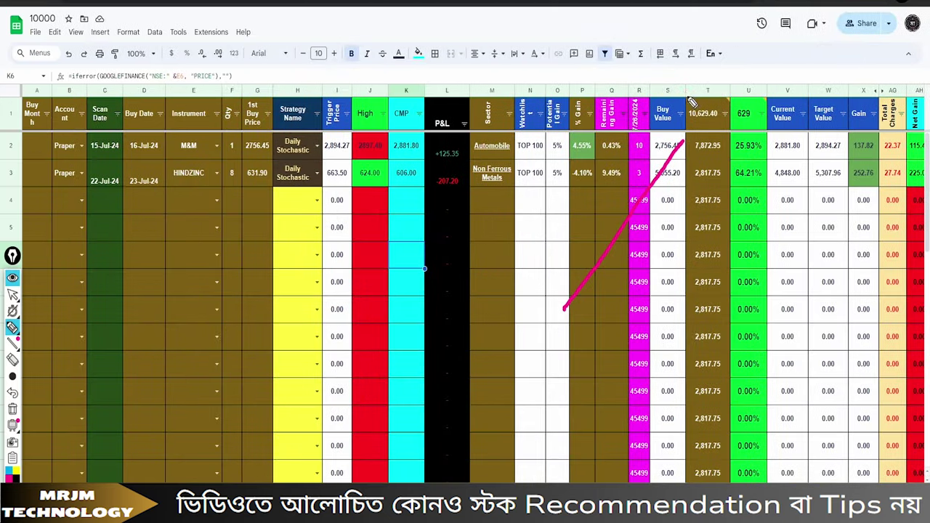
In the 10000 spreadsheet's OPEN POSITIONS, circle and tick the capital figure, then pen-mark the M&M row and its P&L.
mouse_move(689, 102)
left_mouse_down()
mouse_move(719, 149)
mouse_move(690, 102)
mouse_move(695, 113)
mouse_move(742, 131)
mouse_move(777, 109)
left_mouse_up()
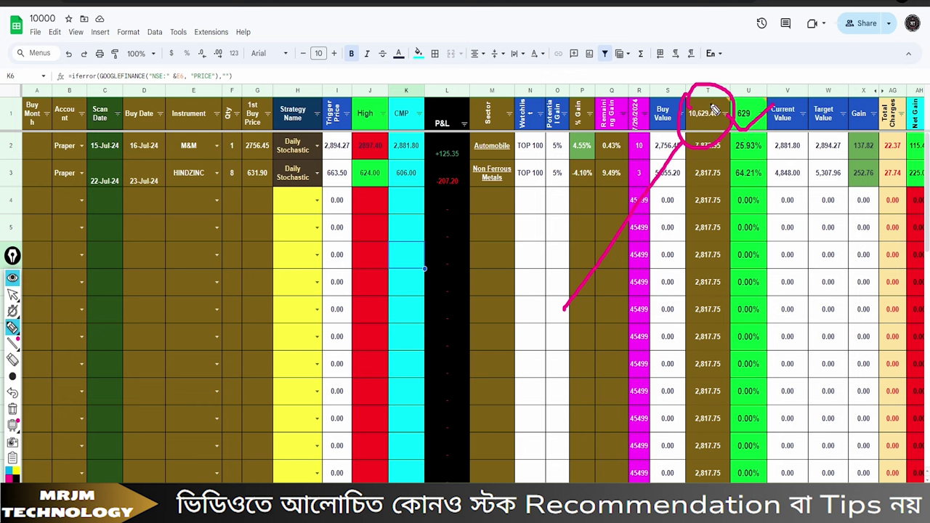
left_click_drag(716, 105, 798, 96)
mouse_move(158, 154)
left_mouse_down()
mouse_move(220, 155)
mouse_move(153, 127)
mouse_move(171, 156)
mouse_move(179, 148)
left_mouse_up()
left_click_drag(290, 154, 434, 155)
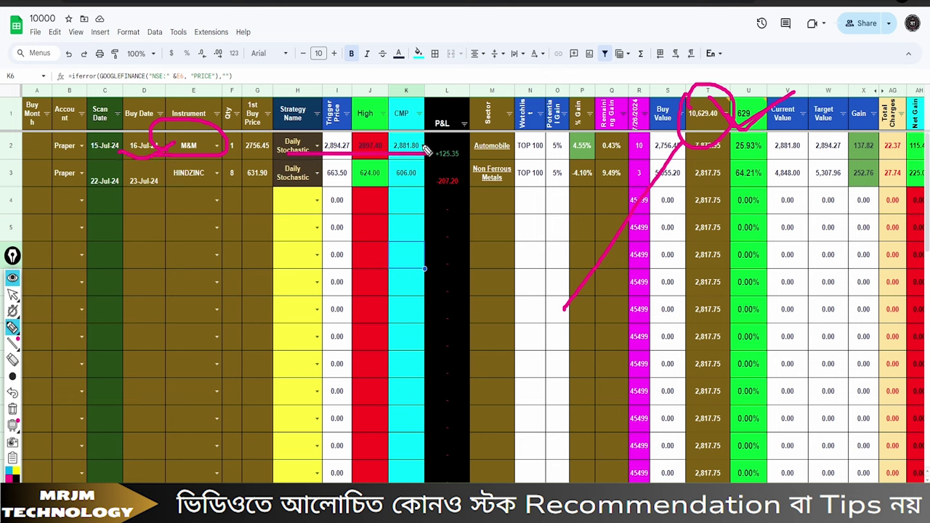
mouse_move(422, 145)
left_mouse_down()
mouse_move(464, 135)
mouse_move(434, 156)
left_mouse_up()
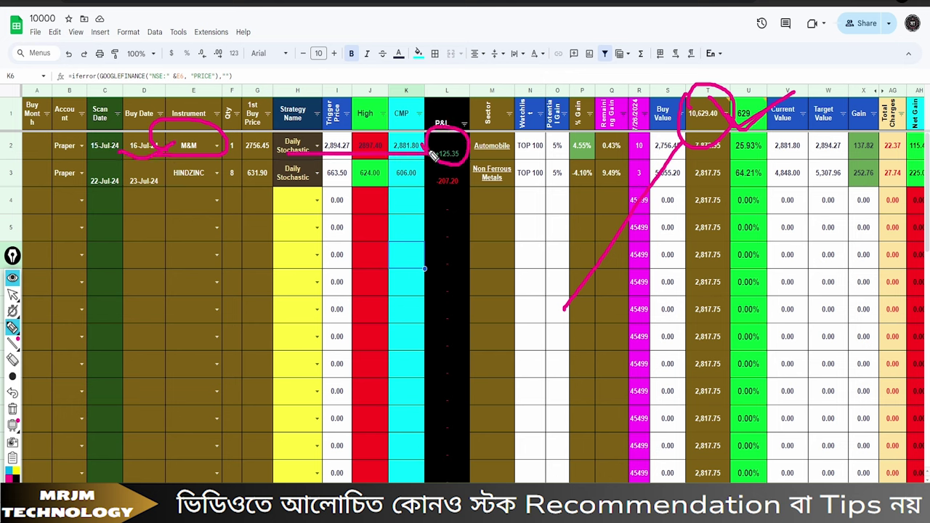
Copy the M&M trade, B2:I2, as values only into CLOSED POSITIONS at C6 and set its sell date to 26-Jul-24.
key("Escape")
left_click_drag(70, 146, 338, 151)
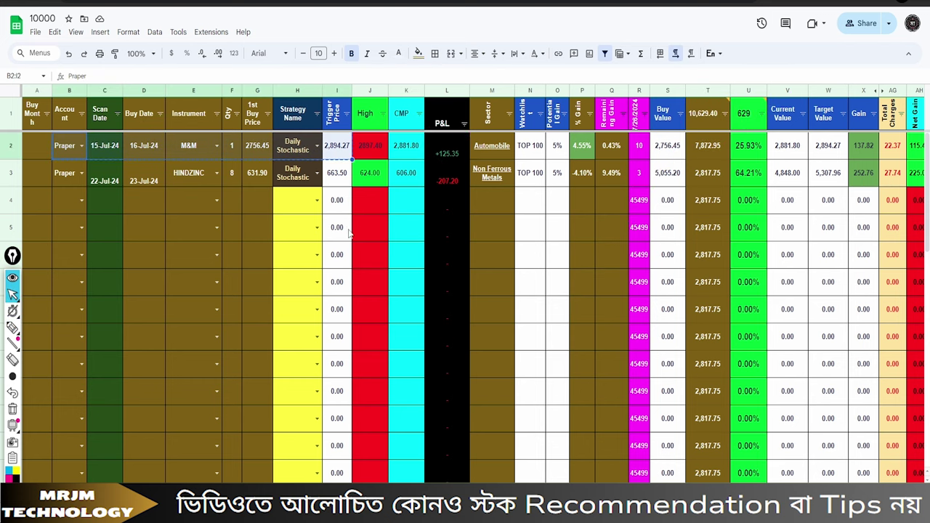
key("ctrl+shift+Page_Down")
right_click(115, 263)
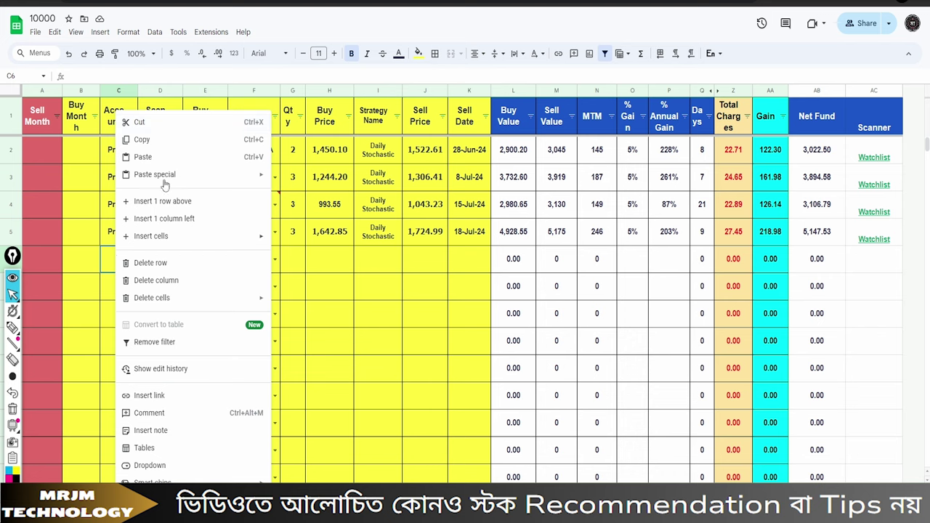
mouse_move(187, 176)
left_click(334, 180)
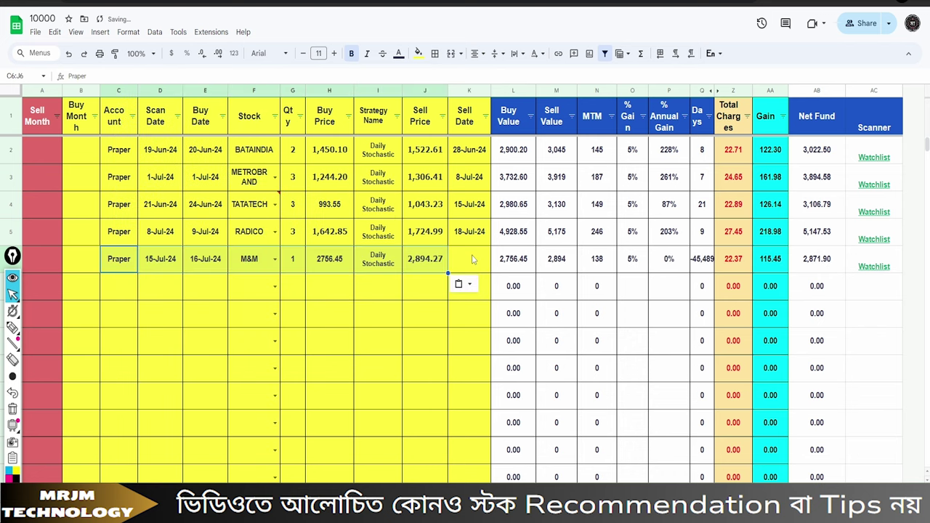
double_click(472, 255)
left_click(498, 364)
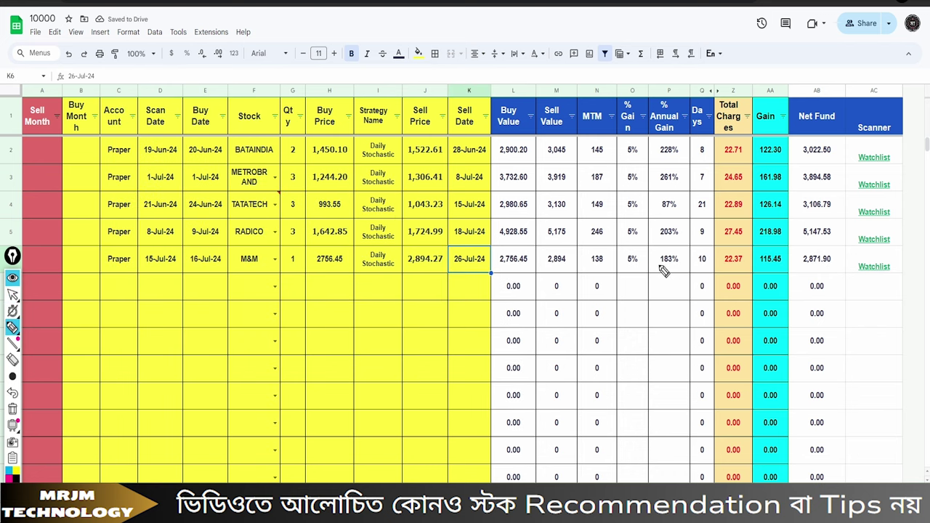
Pen-mark the holding days, percentage gain and net gain of the closed M&M trade.
mouse_move(686, 267)
left_mouse_down()
mouse_move(716, 254)
mouse_move(692, 254)
left_mouse_up()
mouse_move(618, 260)
left_mouse_down()
mouse_move(628, 266)
mouse_move(652, 253)
left_mouse_up()
mouse_move(757, 270)
left_mouse_down()
mouse_move(772, 273)
mouse_move(795, 256)
mouse_move(756, 263)
left_mouse_up()
left_click_drag(729, 317, 757, 283)
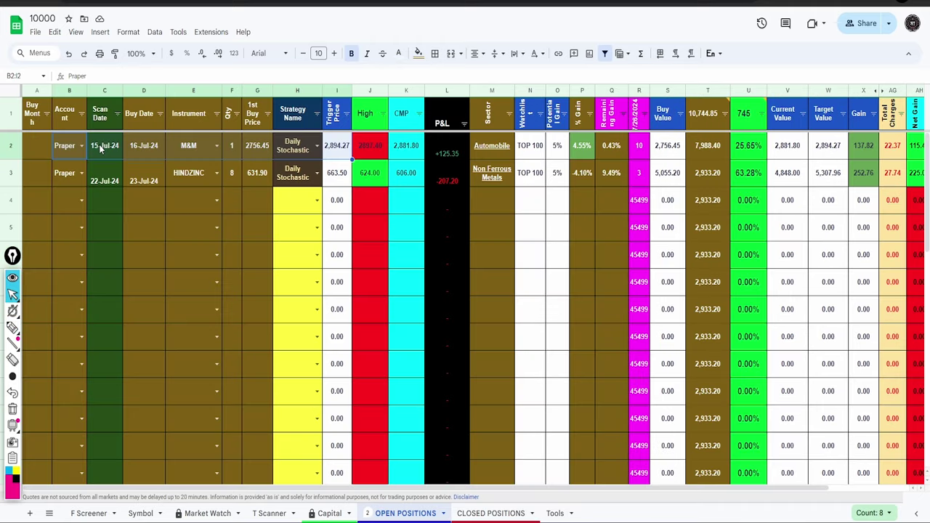
Clear the M&M trade's C2:H2 cells in OPEN POSITIONS and sort the sheet by buy date A to Z.
left_click_drag(102, 147, 291, 148)
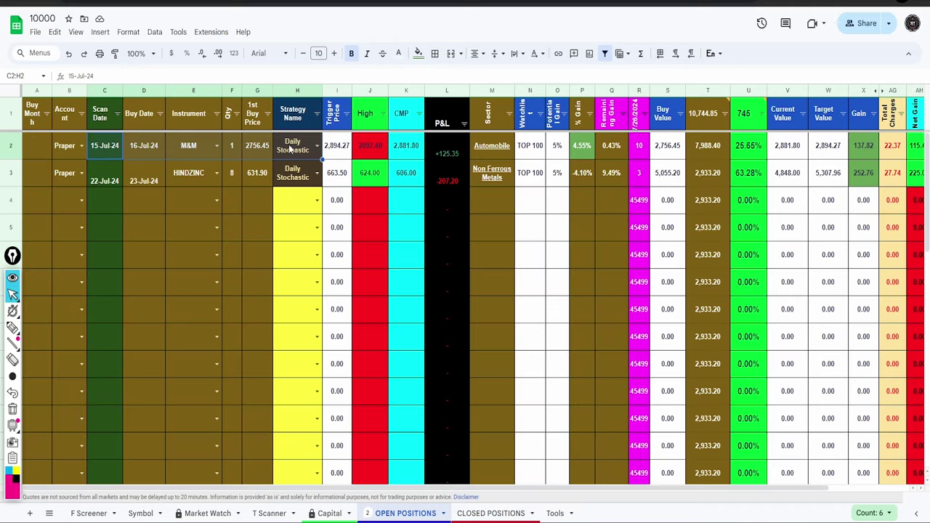
key("Delete")
left_click(159, 114)
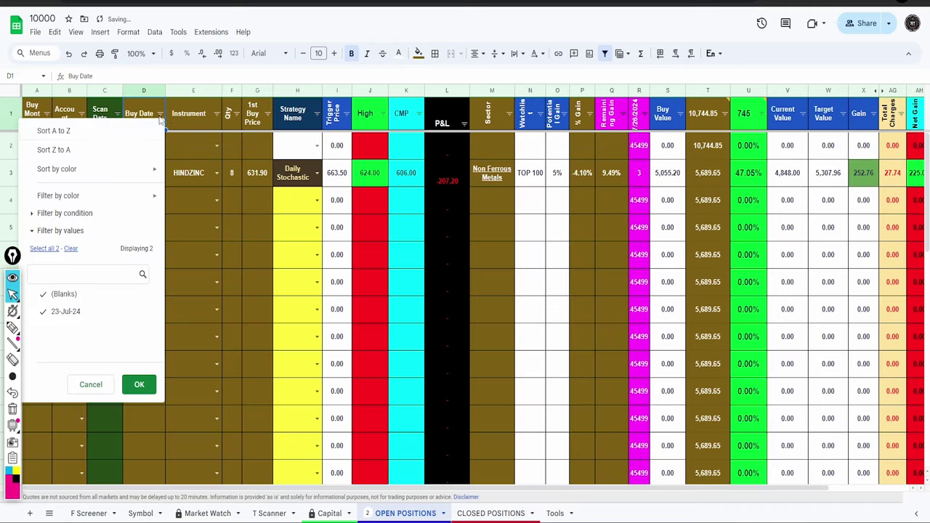
left_click(139, 130)
Pen-mark the HINDZINC position in OPEN POSITIONS with a large circle around its row.
key("ctrl+shift+p")
mouse_move(118, 182)
left_mouse_down()
mouse_move(388, 131)
mouse_move(302, 155)
left_mouse_up()
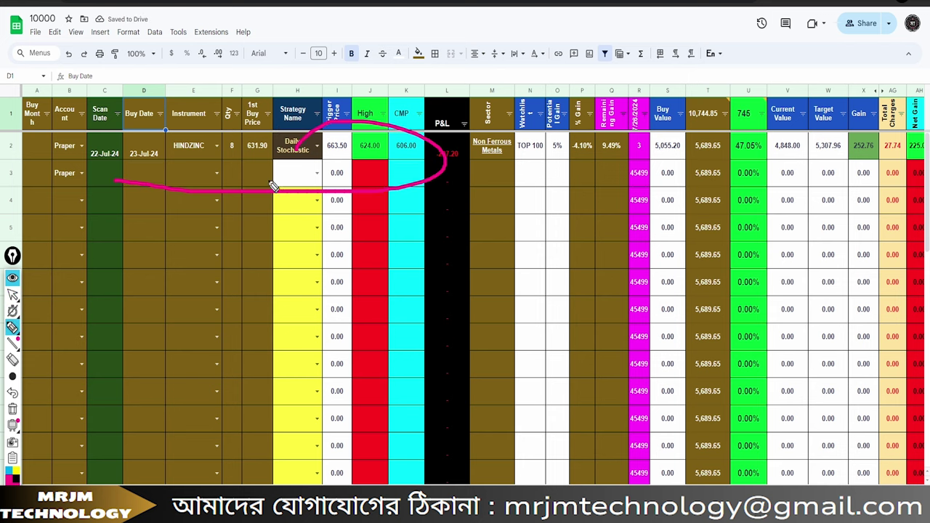
key("ctrl+shift+c")
mouse_move(405, 220)
left_mouse_down()
mouse_move(446, 179)
mouse_move(430, 152)
mouse_move(472, 147)
left_mouse_up()
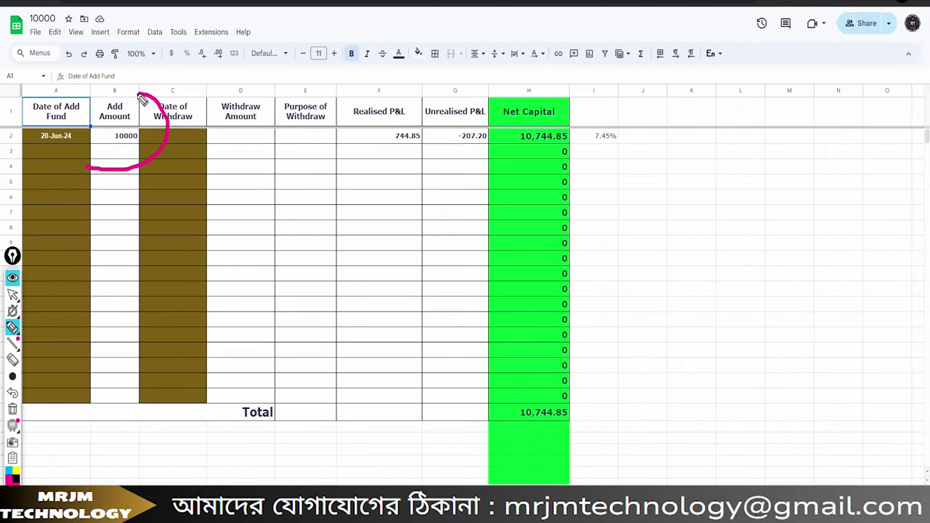
On the Capital sheet, pen-mark the fund date, added amount, realised and unrealised P&L and return percentage, then circle and tick the summary area.
mouse_move(149, 91)
left_mouse_down()
mouse_move(94, 156)
mouse_move(29, 145)
left_mouse_up()
mouse_move(336, 279)
left_mouse_down()
mouse_move(430, 131)
mouse_move(363, 172)
mouse_move(425, 135)
left_mouse_up()
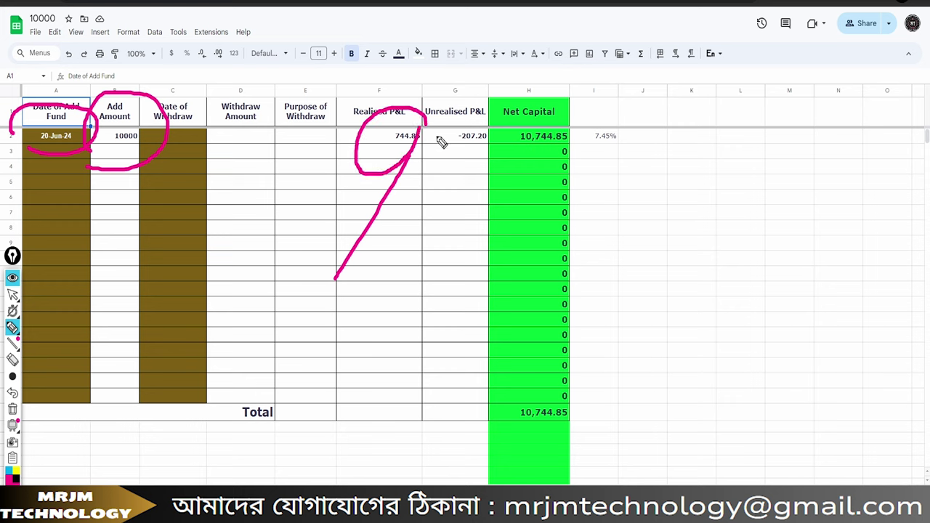
mouse_move(499, 138)
left_mouse_down()
mouse_move(437, 128)
mouse_move(493, 138)
left_mouse_up()
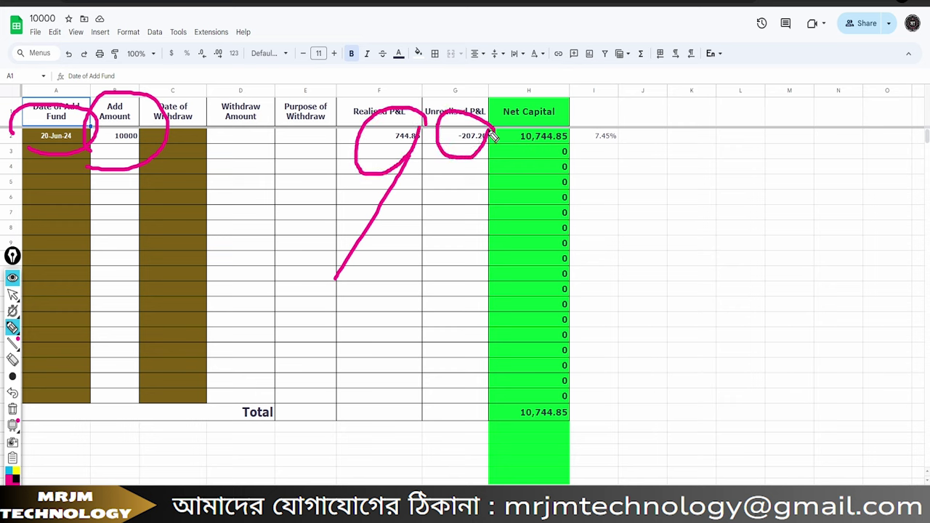
left_click_drag(574, 136, 692, 109)
mouse_move(631, 133)
left_mouse_down()
mouse_move(581, 156)
mouse_move(623, 155)
left_mouse_up()
mouse_move(63, 201)
left_mouse_down()
mouse_move(625, 185)
mouse_move(255, 124)
left_mouse_up()
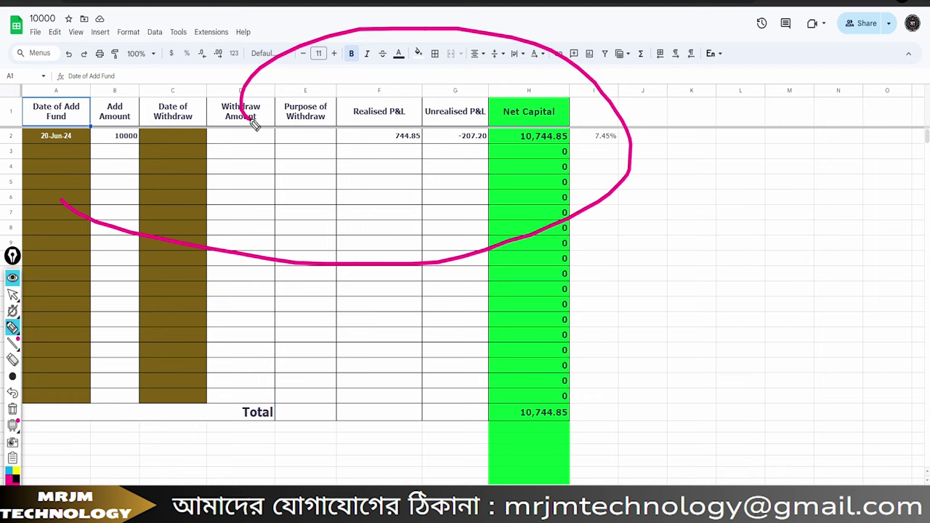
left_click_drag(248, 161, 414, 150)
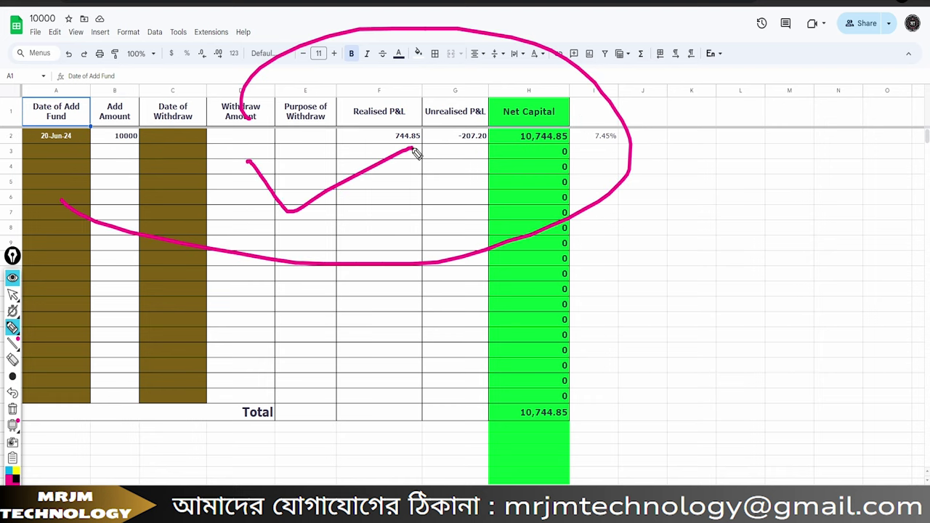